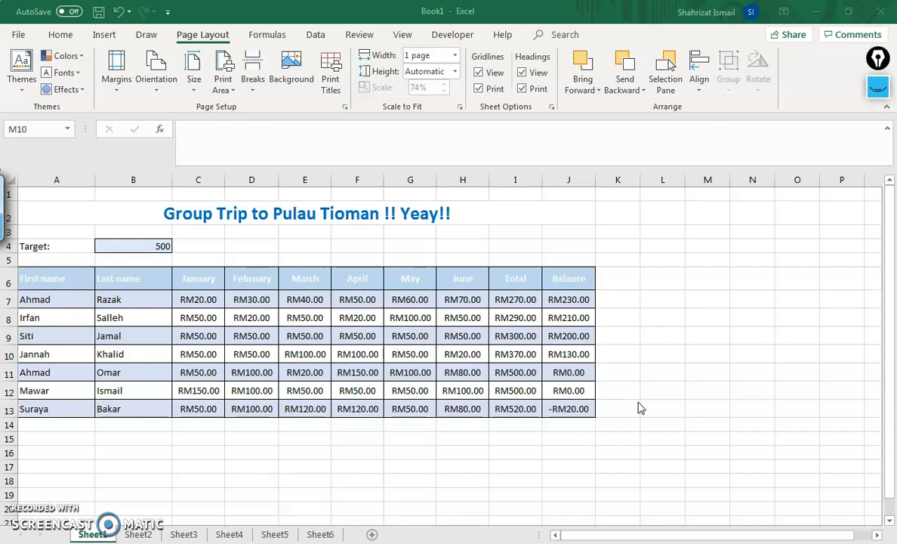
# Select the table range A6:D13 and view its print preview as a selection printout.
pyautogui.click(621, 415)
pyautogui.moveTo(43, 279); pyautogui.dragTo(236, 409)
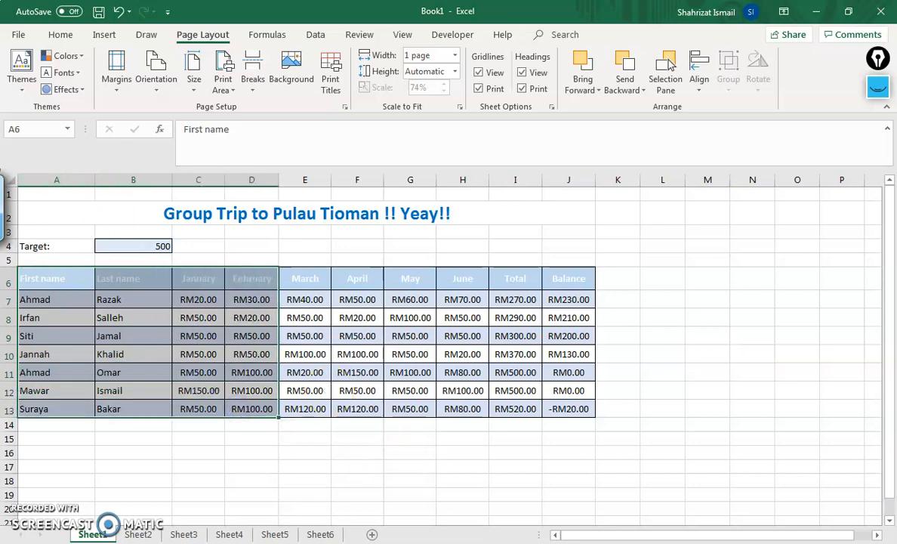
pyautogui.click(18, 36)
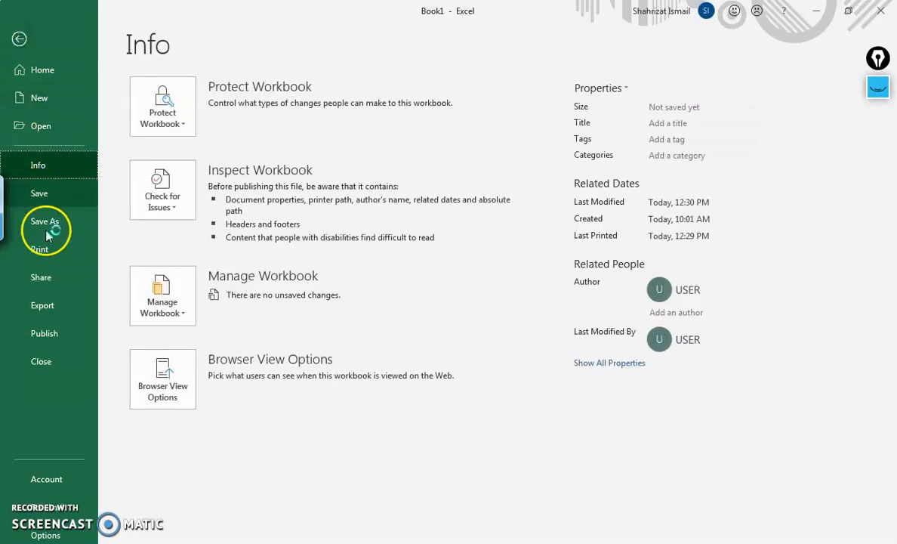
pyautogui.click(48, 250)
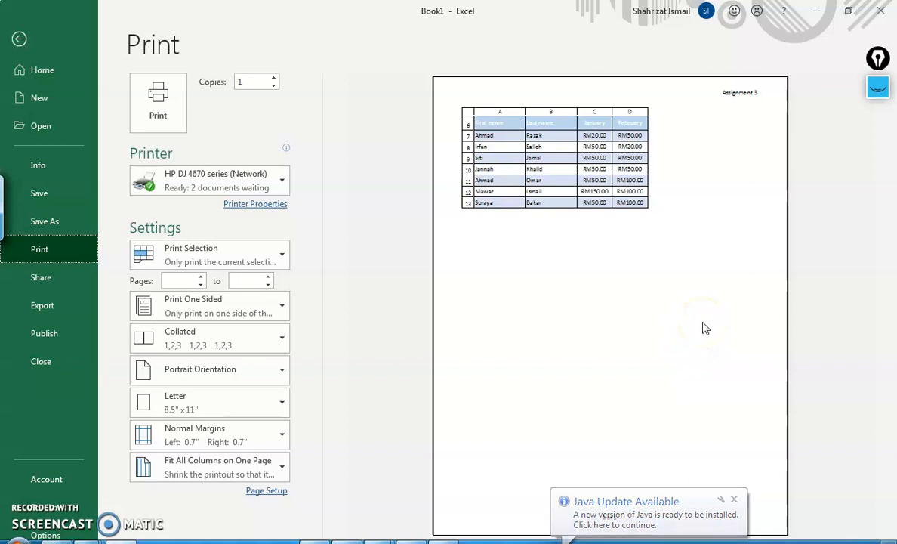
pyautogui.click(686, 329)
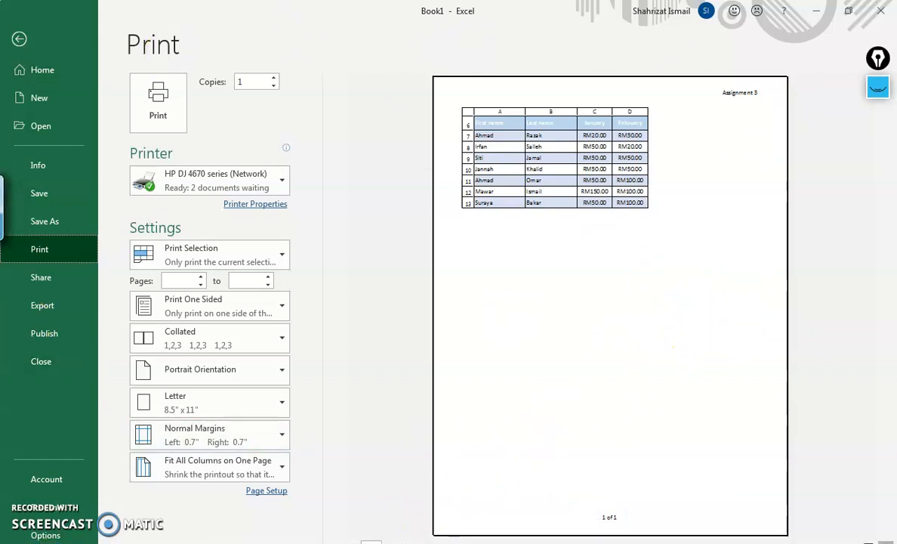
# Capture the print settings and page preview with Snipping Tool, and close the snip without saving it.
pyautogui.click(15, 538)
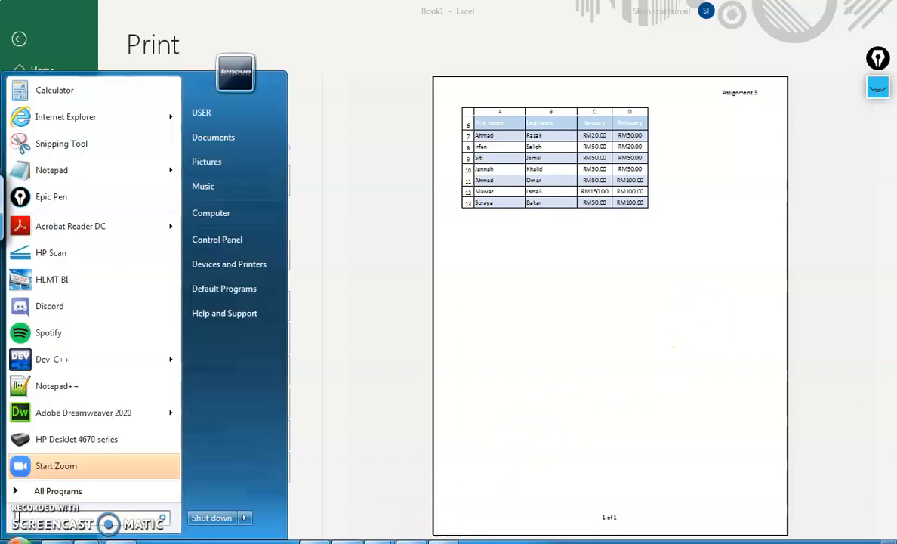
pyautogui.click(72, 143)
pyautogui.moveTo(113, 19); pyautogui.dragTo(370, 517)
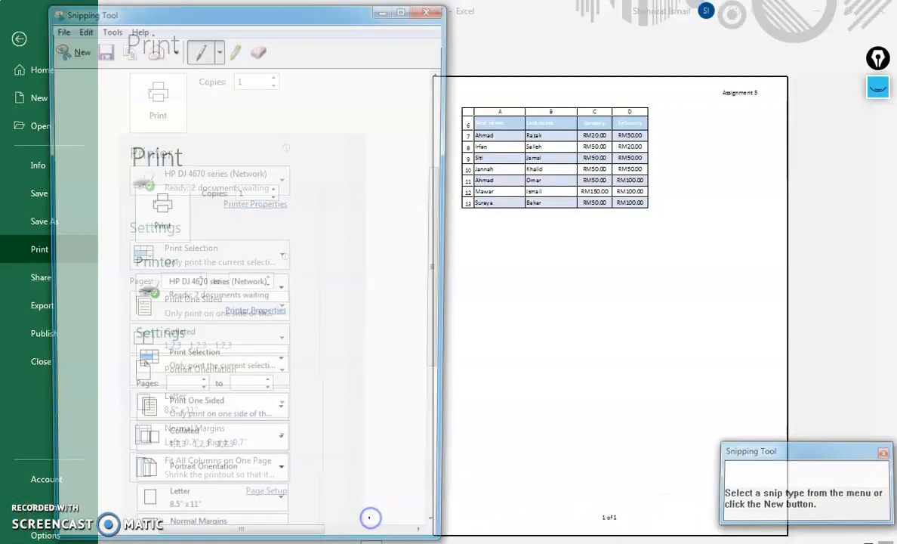
pyautogui.click(72, 48)
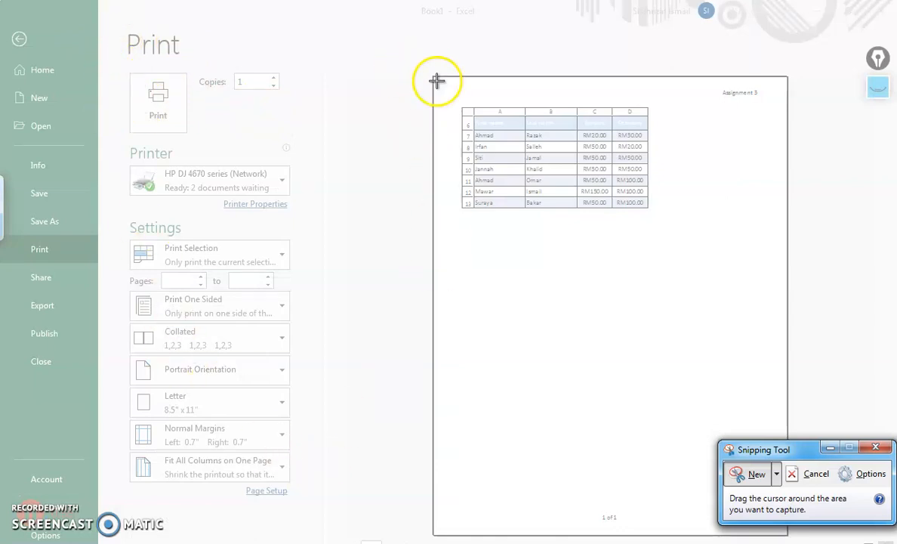
pyautogui.moveTo(118, 28); pyautogui.dragTo(791, 514)
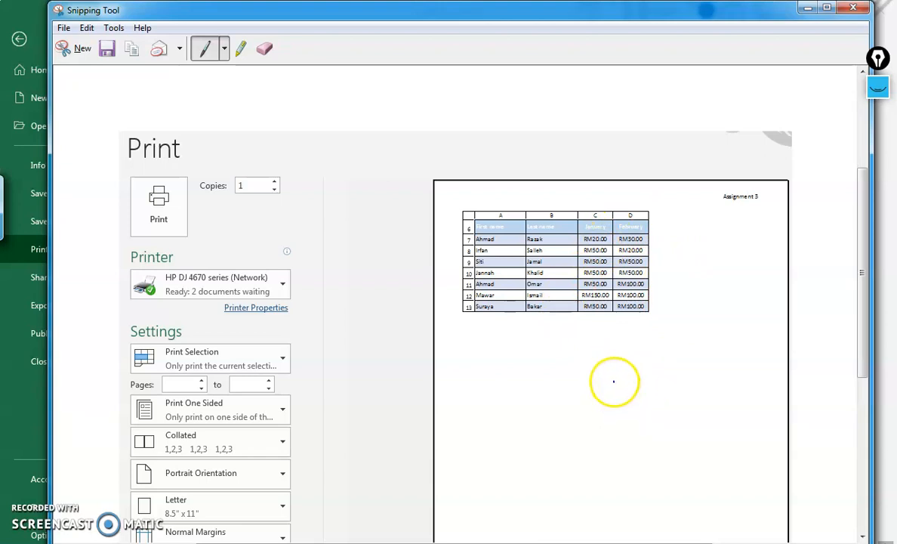
pyautogui.click(854, 8)
pyautogui.click(523, 296)
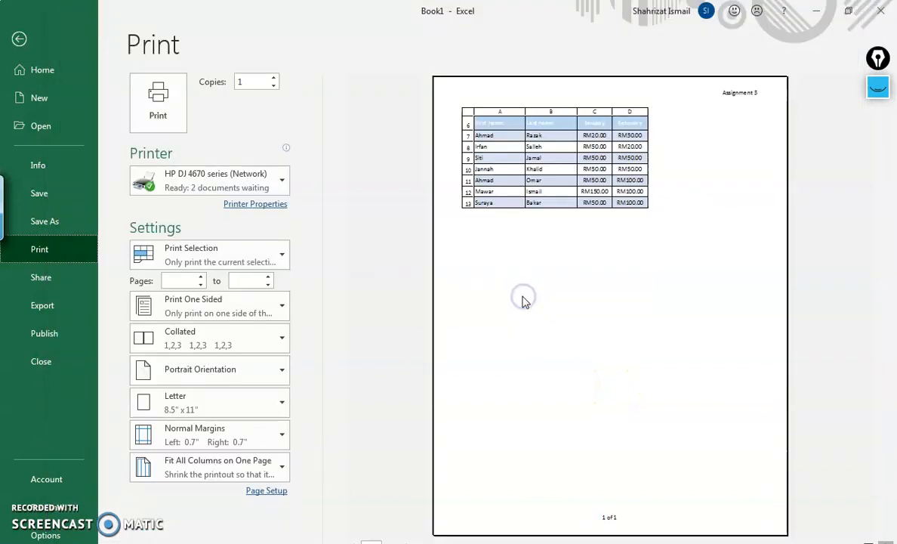
# Return to the worksheet and rename Sheet1 as TRIP COLLECTION.
pyautogui.click(19, 40)
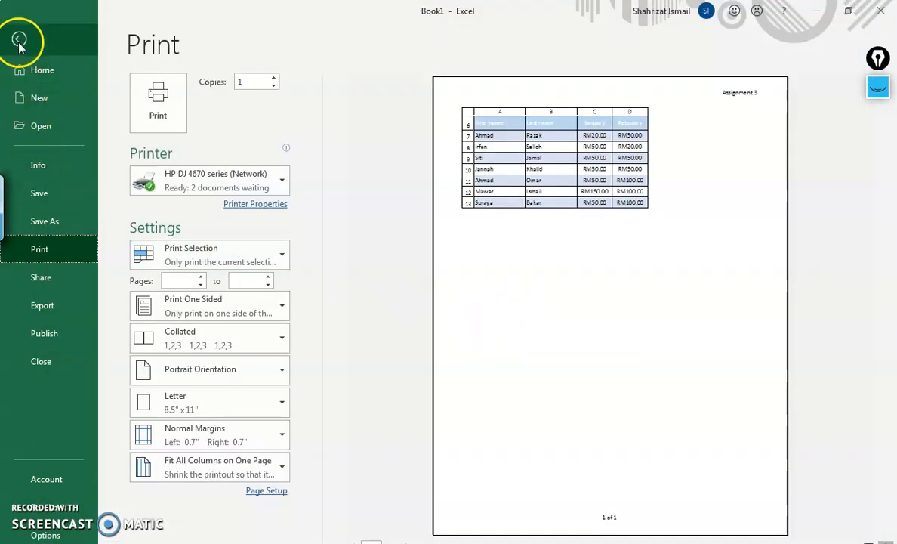
pyautogui.click(664, 334)
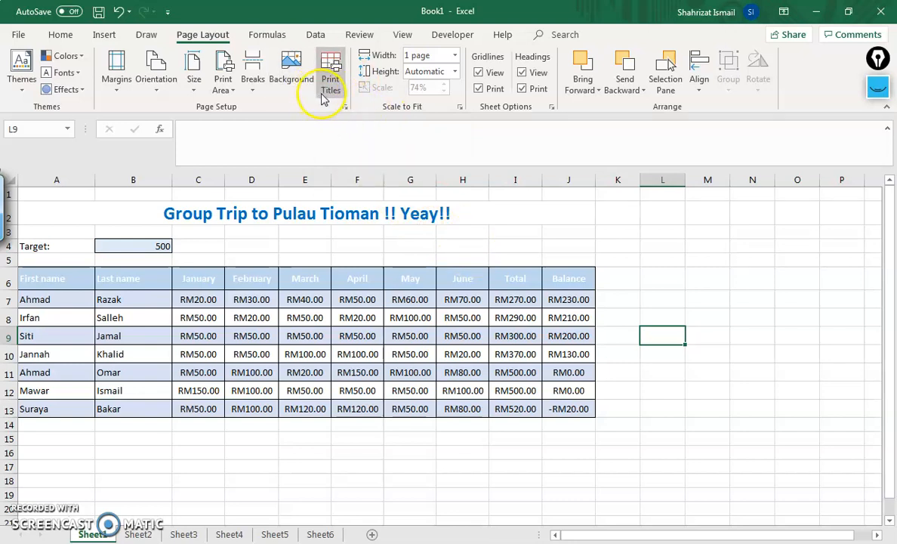
pyautogui.click(678, 285)
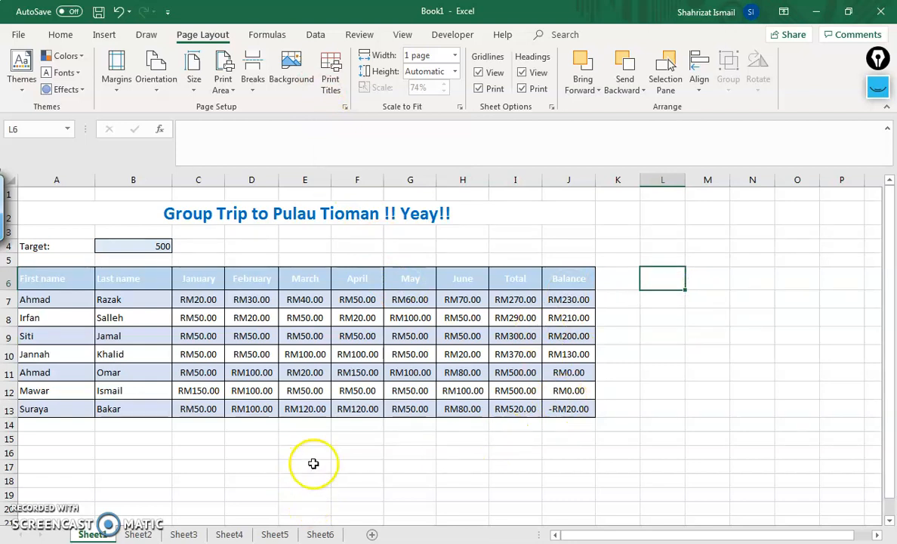
pyautogui.rightClick(83, 533)
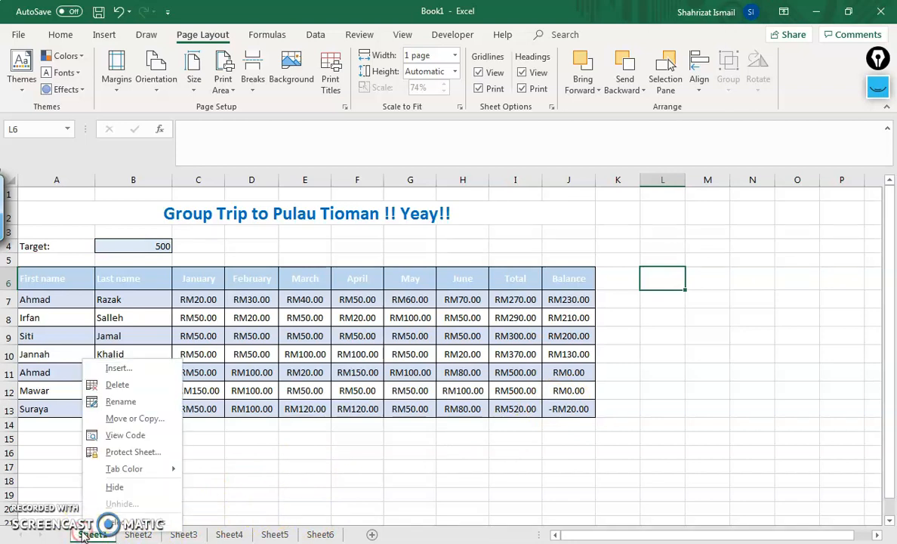
pyautogui.click(133, 401)
pyautogui.write('TRIP COLLECTION')
pyautogui.press('Return')
pyautogui.click(287, 467)
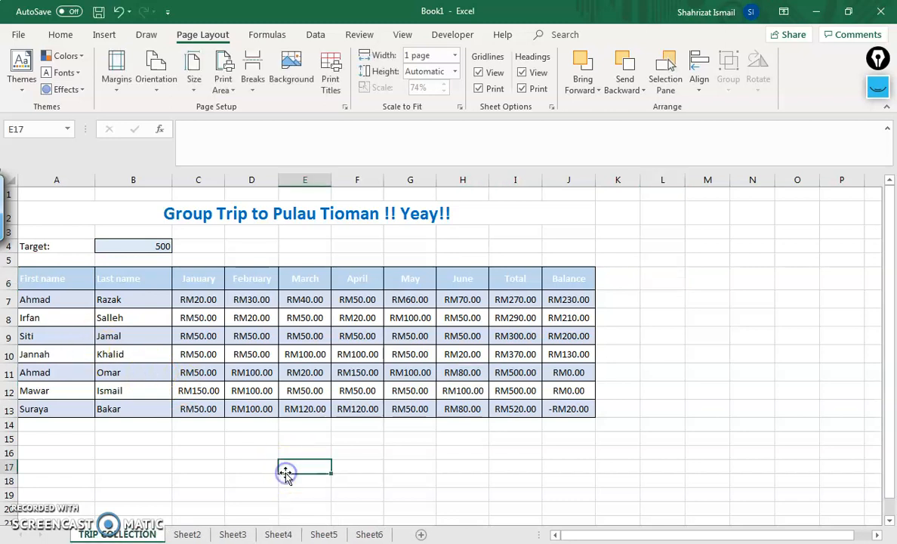
# Move the TRIP COLLECTION sheet to the end of the workbook using Move or Copy.
pyautogui.rightClick(134, 533)
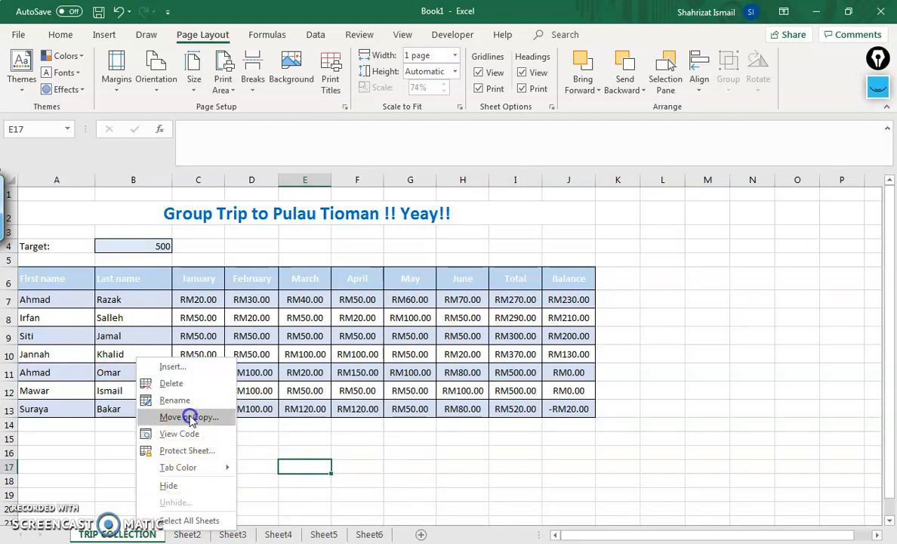
pyautogui.click(177, 389)
pyautogui.click(134, 444)
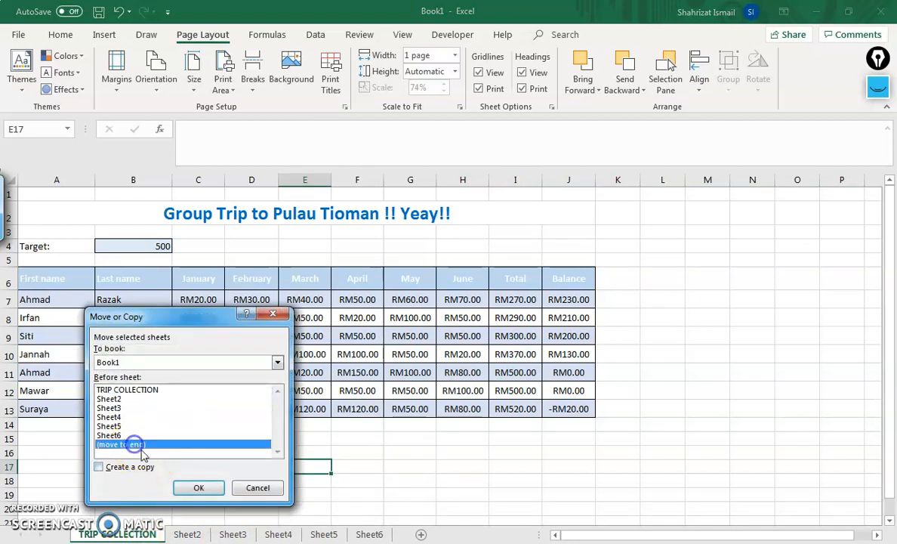
pyautogui.click(197, 487)
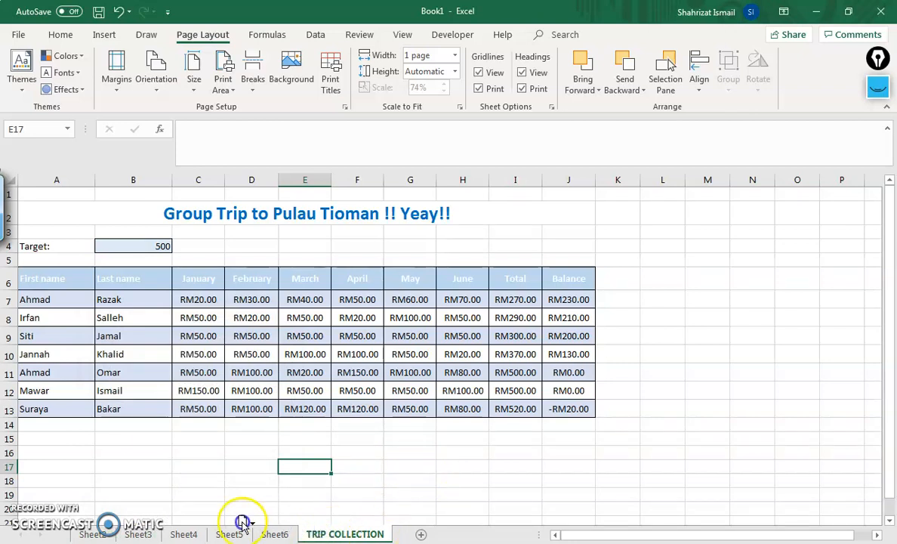
# Reposition the TRIP COLLECTION sheet after Sheet2, after Sheet3, and back to the first place.
pyautogui.moveTo(109, 532); pyautogui.dragTo(120, 534)
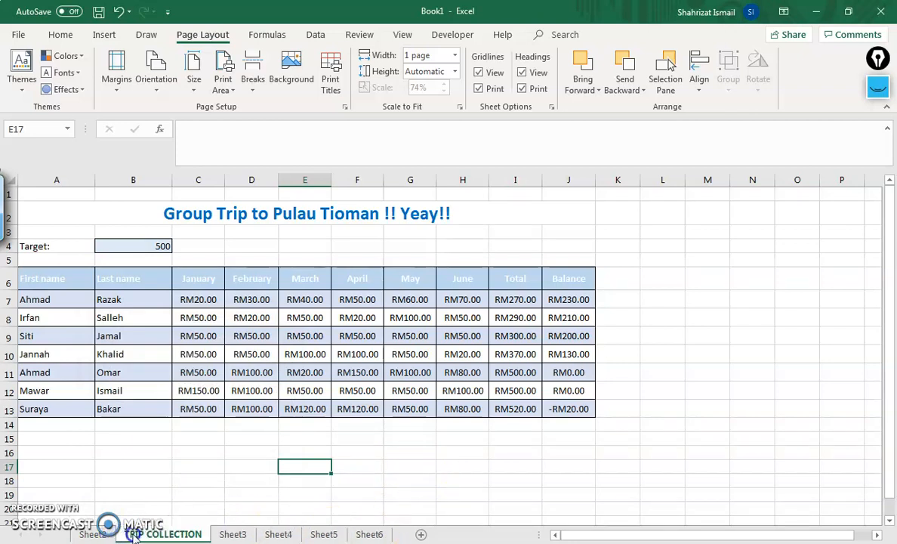
pyautogui.moveTo(260, 533); pyautogui.dragTo(260, 533)
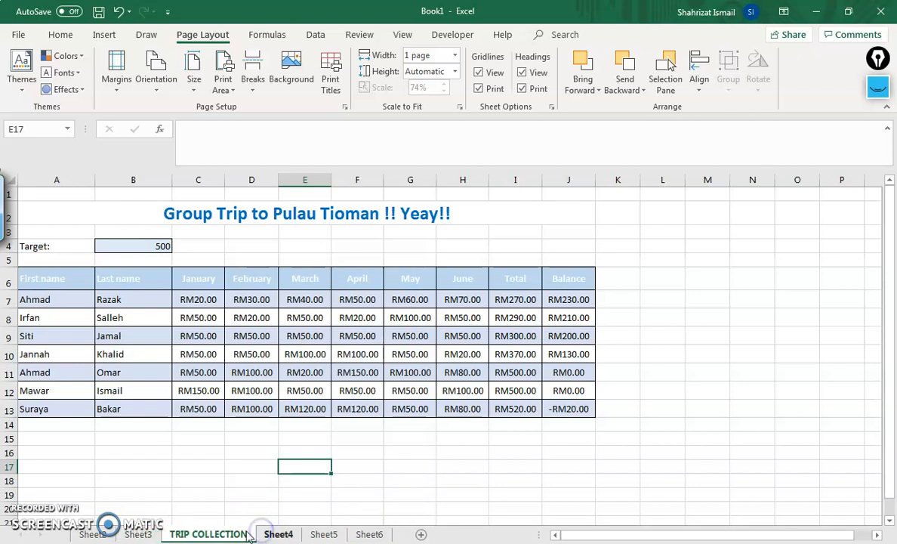
pyautogui.moveTo(72, 536); pyautogui.dragTo(70, 535)
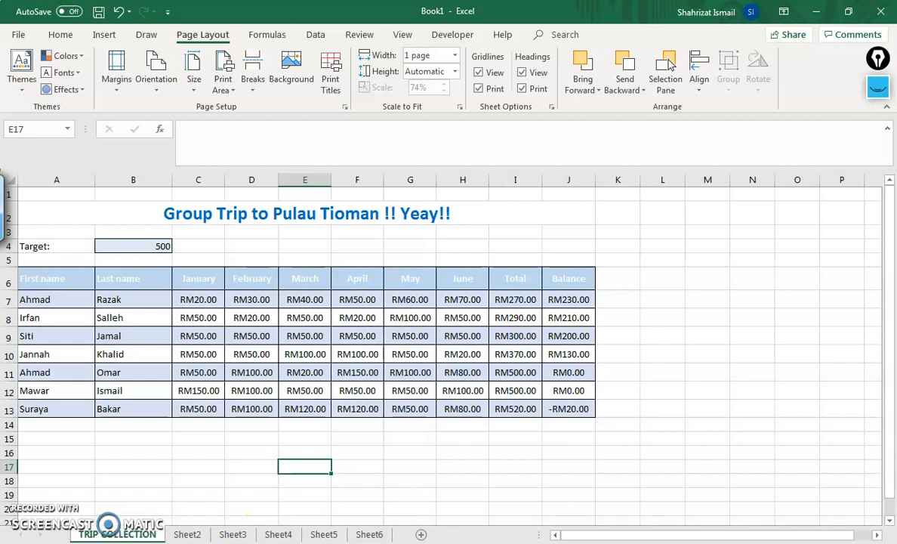
# Create a copy of the TRIP COLLECTION sheet at the end of the workbook.
pyautogui.rightClick(113, 532)
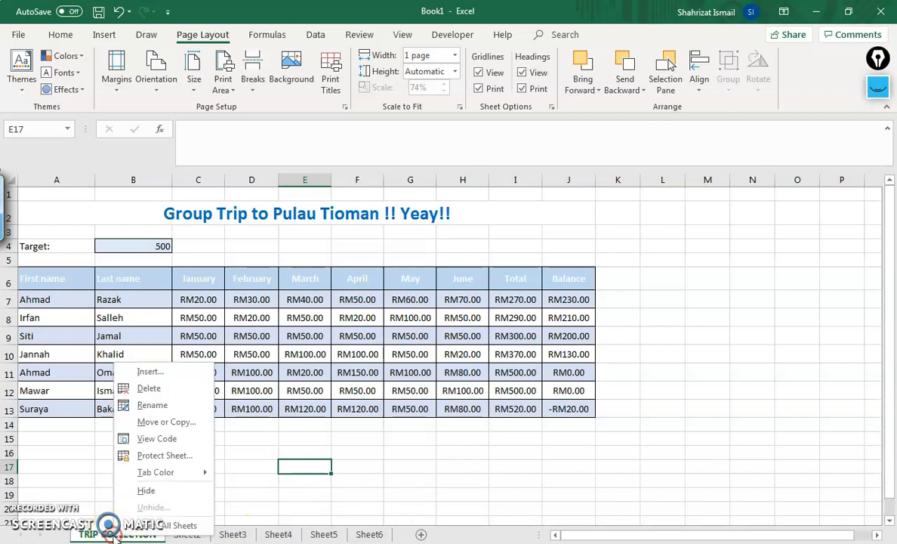
pyautogui.click(150, 422)
pyautogui.click(74, 481)
pyautogui.click(70, 456)
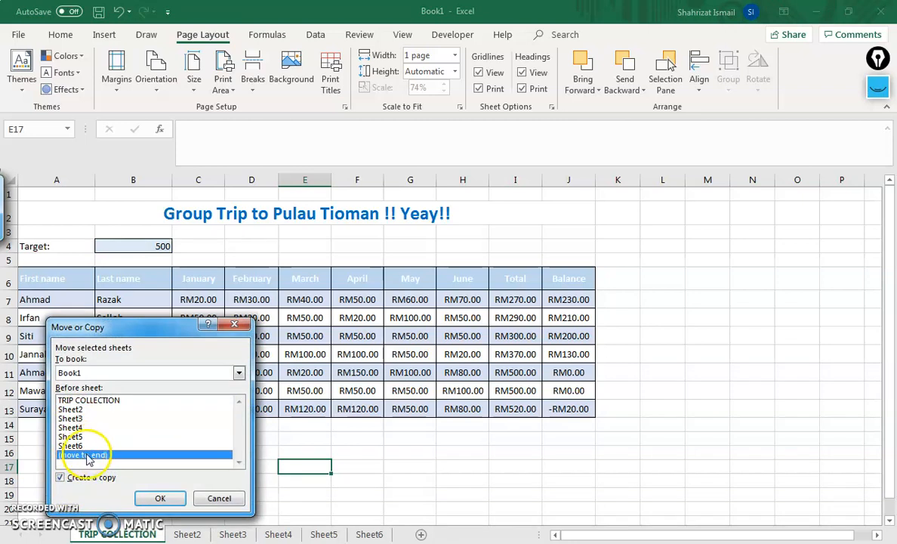
pyautogui.click(159, 498)
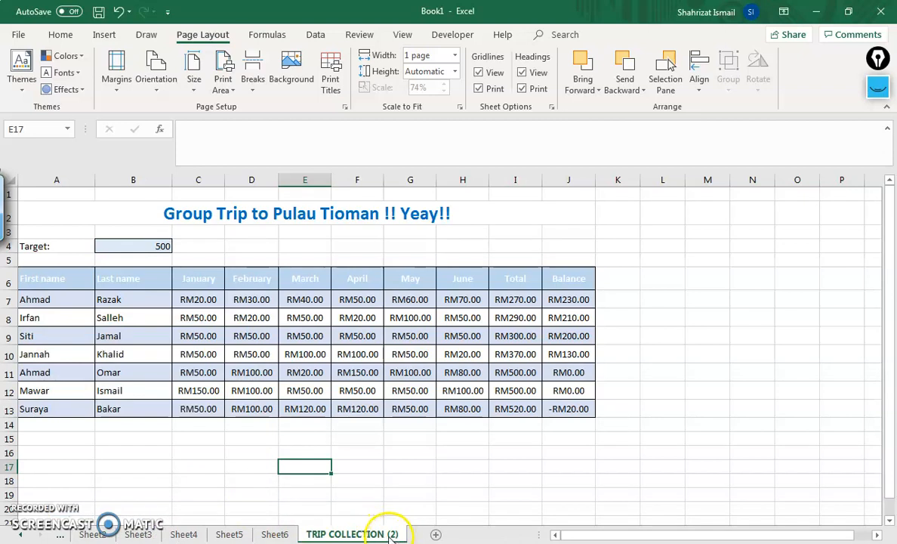
pyautogui.moveTo(352, 534); pyautogui.dragTo(264, 536)
# Set the tab color of the original TRIP COLLECTION sheet to standard blue and check it from Sheet4.
pyautogui.click(22, 536)
pyautogui.click(98, 533)
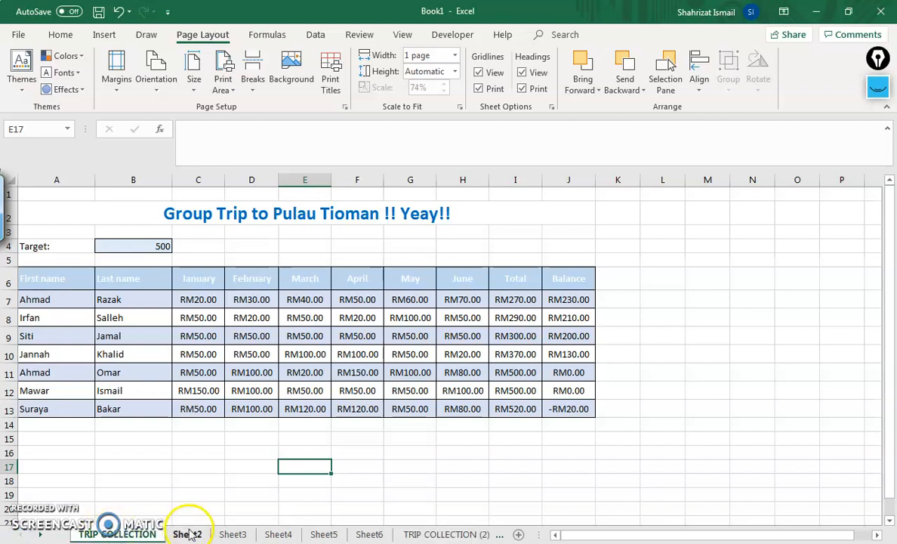
pyautogui.rightClick(133, 533)
pyautogui.moveTo(196, 474)
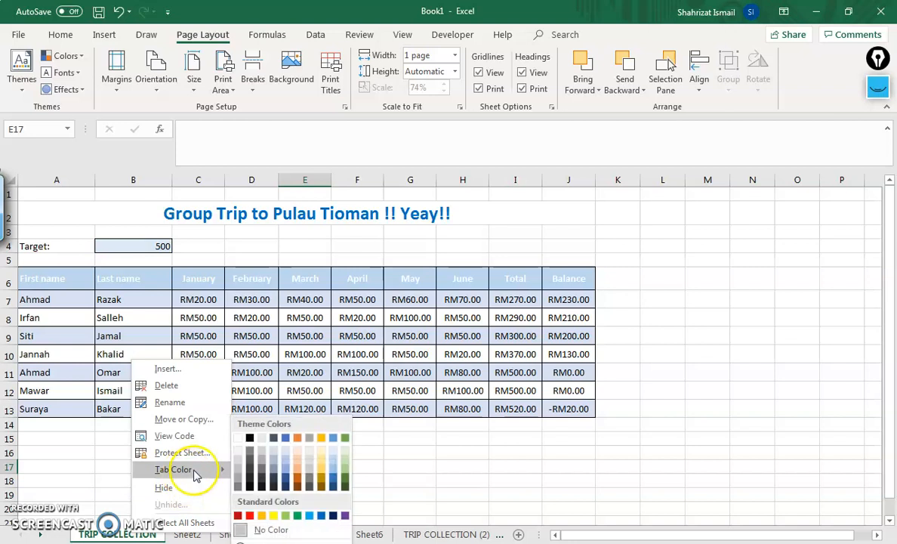
pyautogui.click(318, 515)
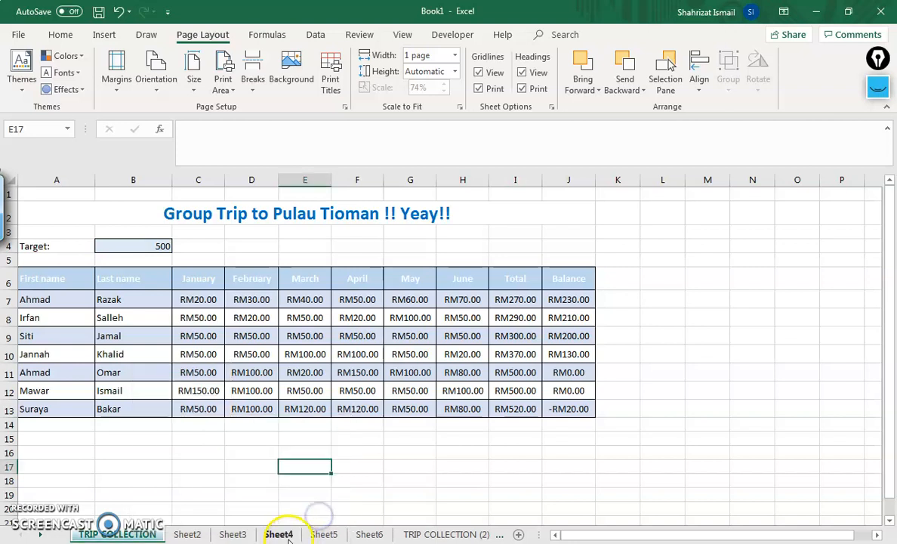
pyautogui.click(279, 534)
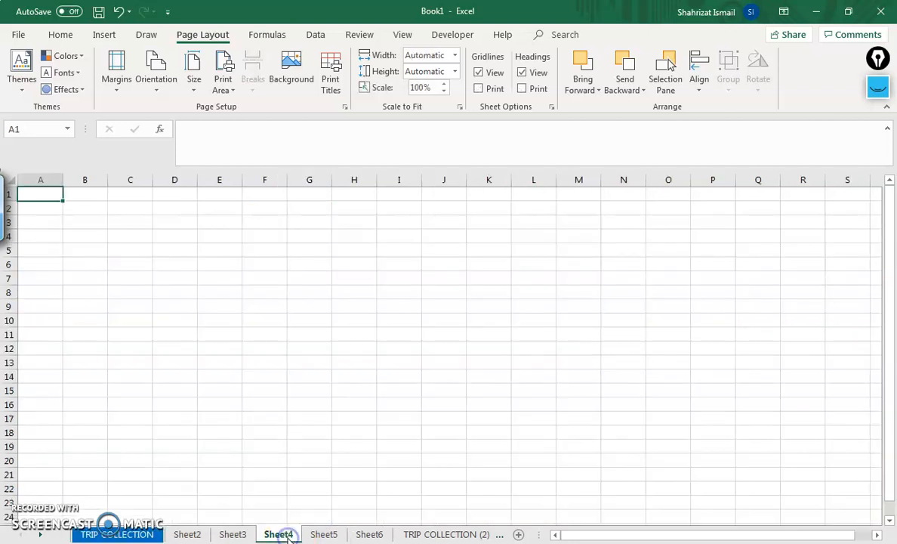
# Group Sheet2, Sheet3, Sheet4, Sheet5 and Sheet6 together, starting from Sheet2.
pyautogui.click(188, 533)
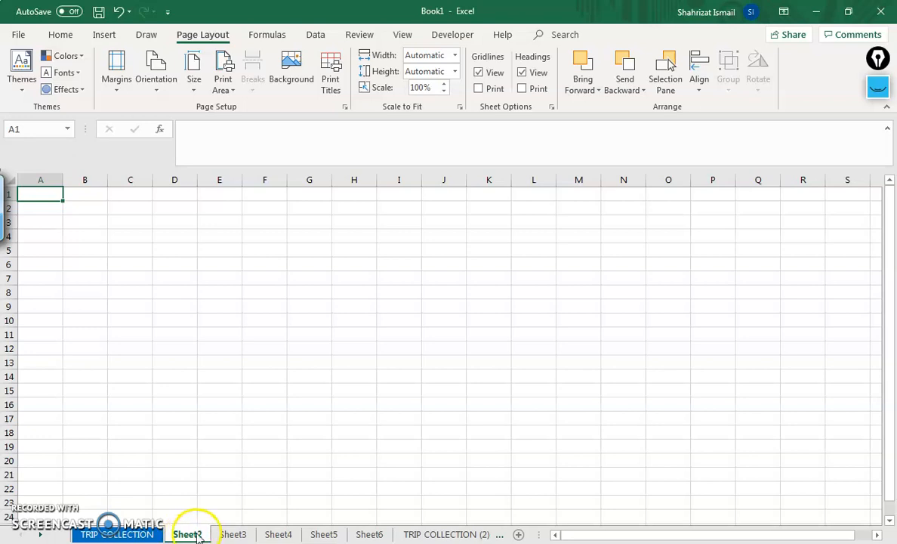
pyautogui.keyDown('ctrl'); pyautogui.click(230, 534); pyautogui.keyUp('ctrl')
pyautogui.keyDown('ctrl'); pyautogui.click(279, 534); pyautogui.keyUp('ctrl')
pyautogui.keyDown('ctrl'); pyautogui.click(306, 534); pyautogui.keyUp('ctrl')
pyautogui.keyDown('ctrl'); pyautogui.click(358, 534); pyautogui.keyUp('ctrl')
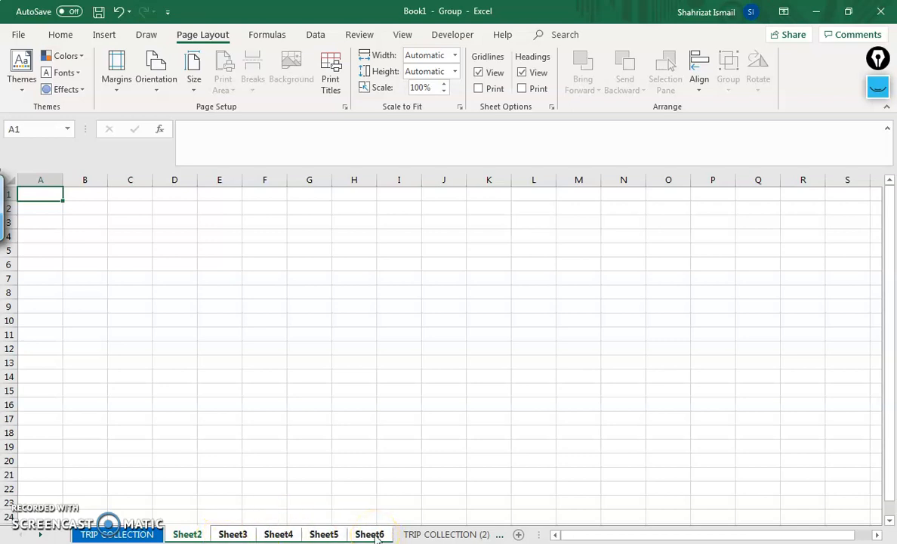
pyautogui.click(356, 367)
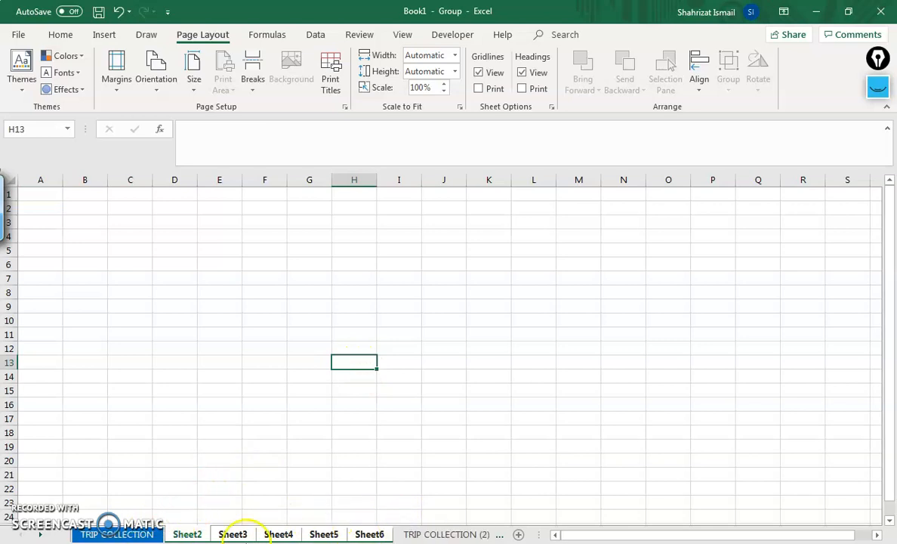
# Ungroup the selected sheets and return to the TRIP COLLECTION sheet.
pyautogui.click(143, 535)
pyautogui.click(187, 534)
pyautogui.click(323, 535)
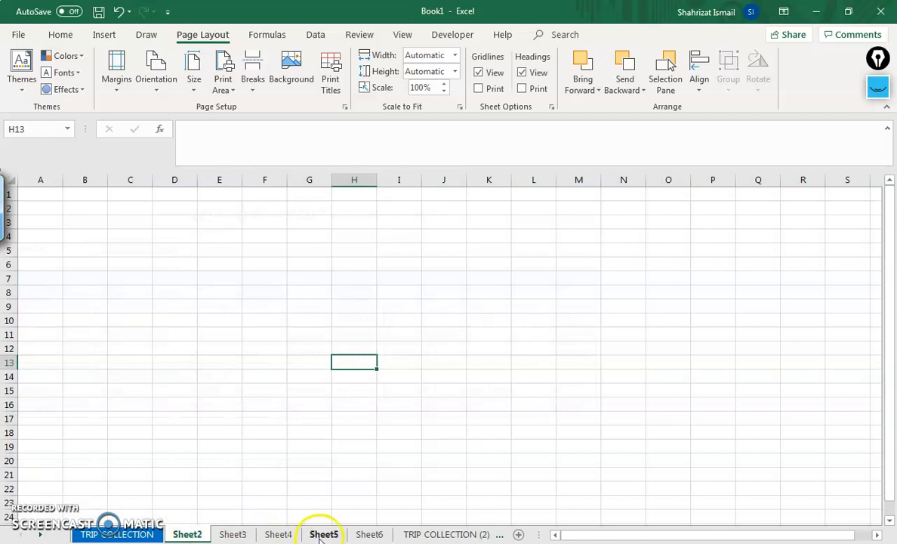
pyautogui.click(189, 535)
pyautogui.click(146, 534)
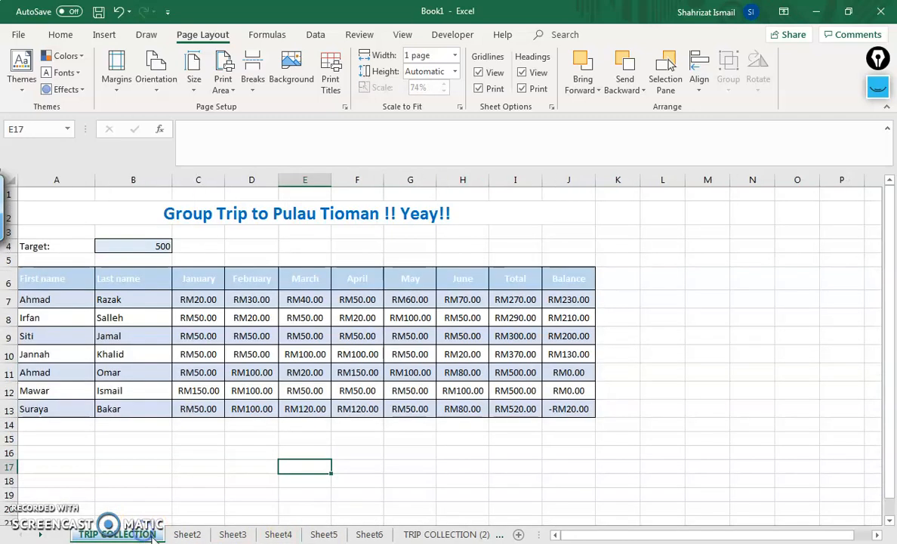
# Move the TRIP COLLECTION (2) sheet directly after the TRIP COLLECTION sheet.
pyautogui.click(394, 538)
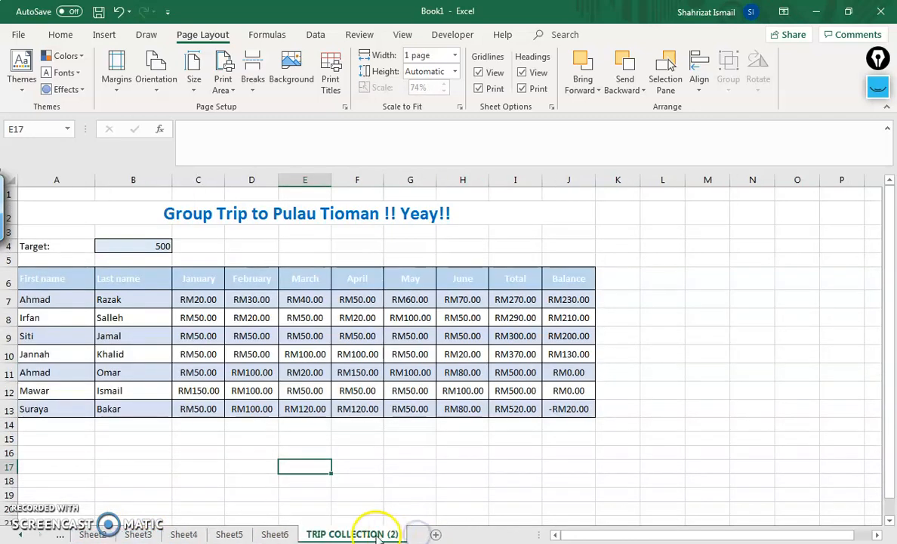
pyautogui.moveTo(88, 537); pyautogui.dragTo(89, 535)
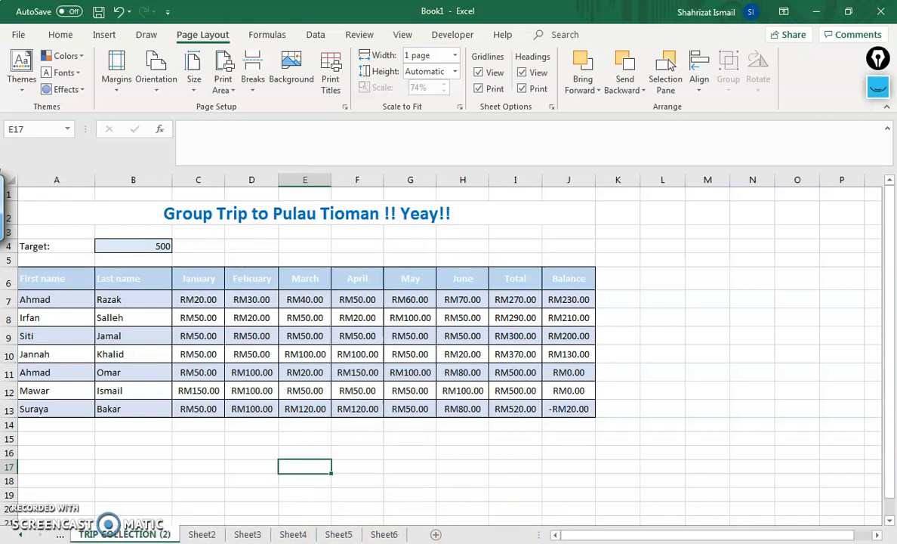
pyautogui.click(20, 534)
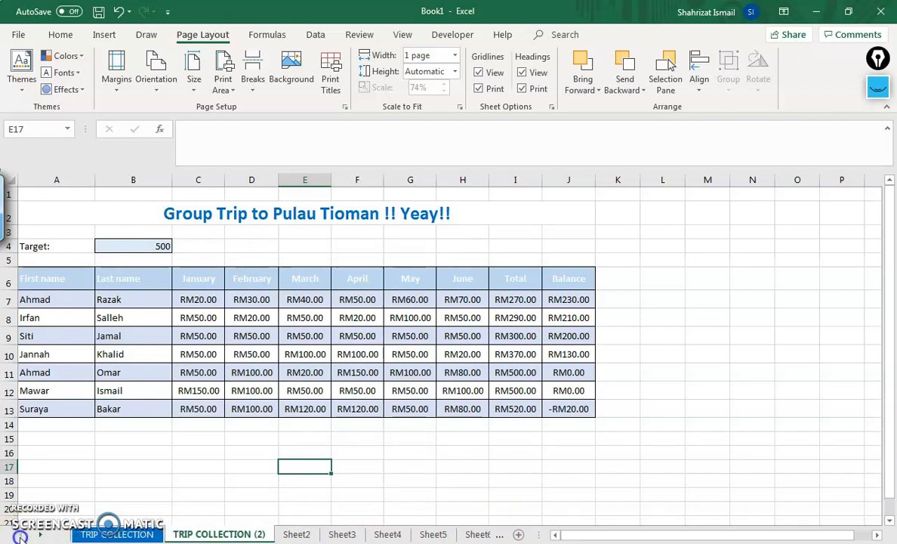
# Rename the TRIP COLLECTION (2) sheet as COPY.
pyautogui.rightClick(225, 534)
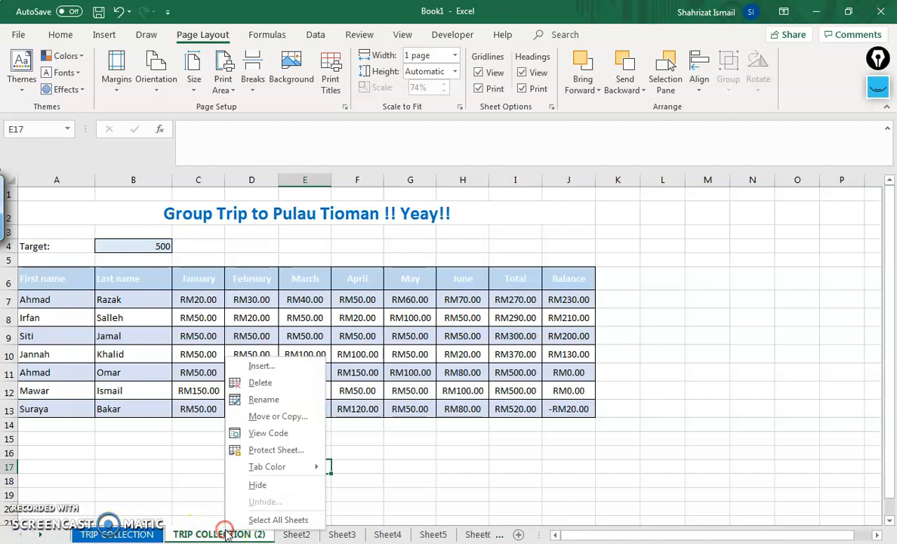
pyautogui.click(281, 399)
pyautogui.write('COPY')
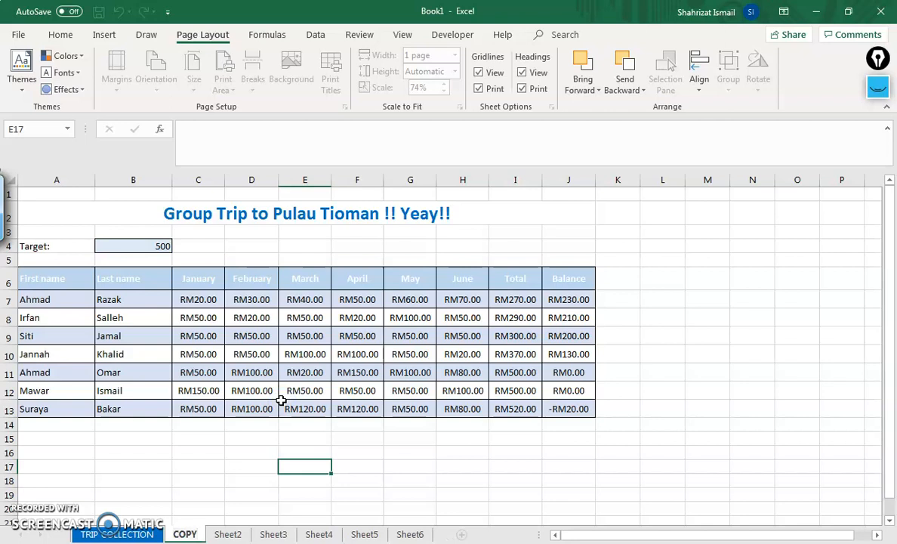
pyautogui.click(268, 482)
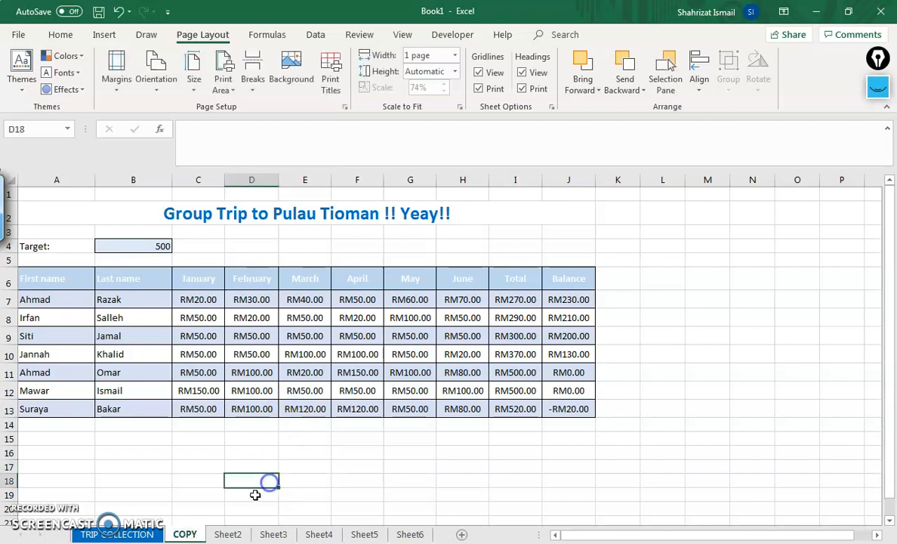
# Compare the contents of the TRIP COLLECTION and COPY sheets by switching between them.
pyautogui.click(139, 534)
pyautogui.click(181, 535)
pyautogui.click(144, 535)
pyautogui.click(179, 535)
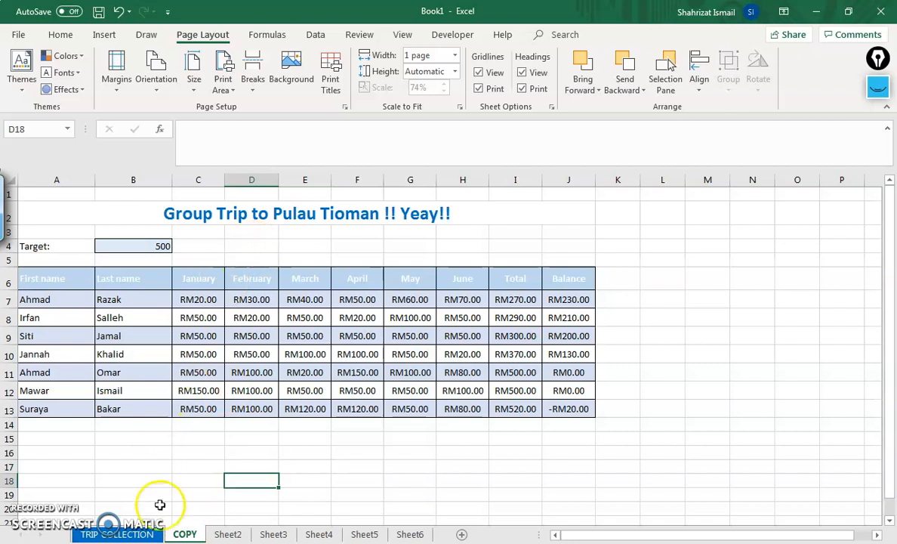
pyautogui.click(129, 535)
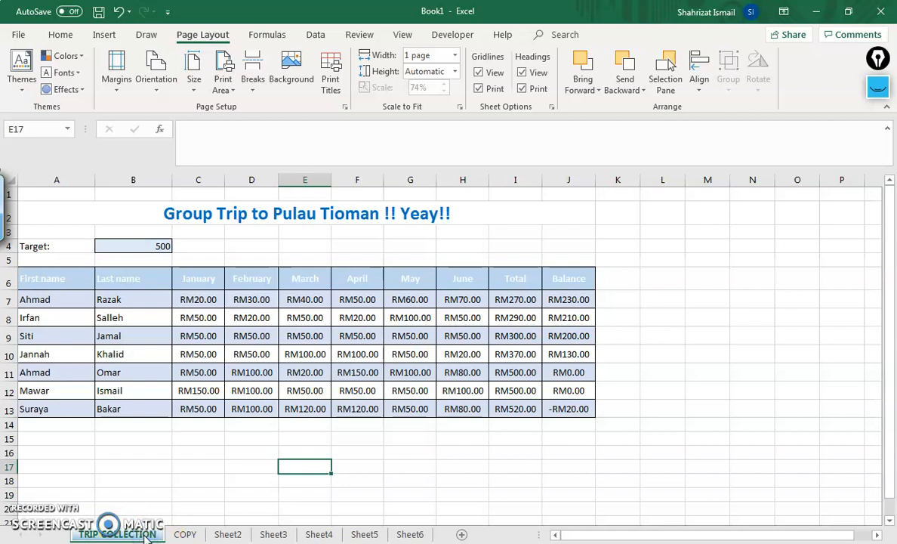
# Set the tab color of the COPY sheet to standard red and check it from other sheets.
pyautogui.click(183, 534)
pyautogui.rightClick(184, 535)
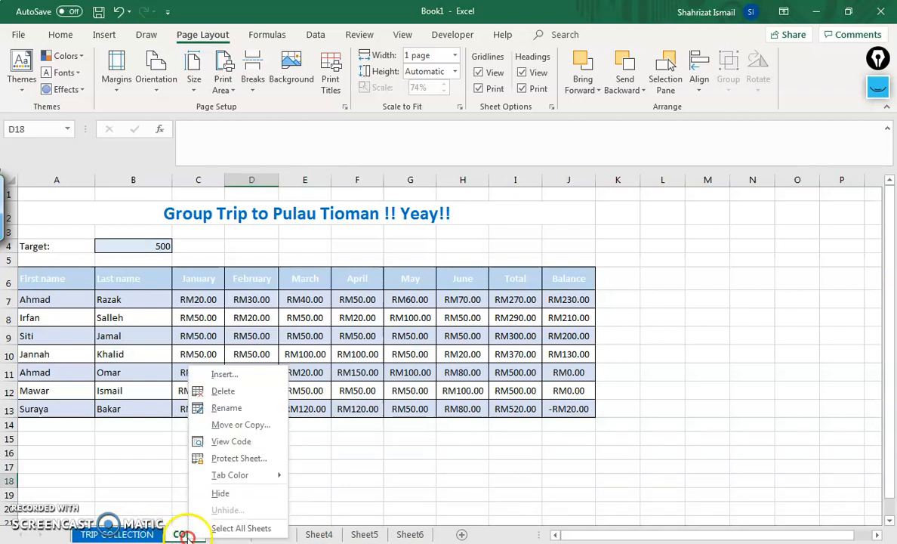
pyautogui.moveTo(245, 477)
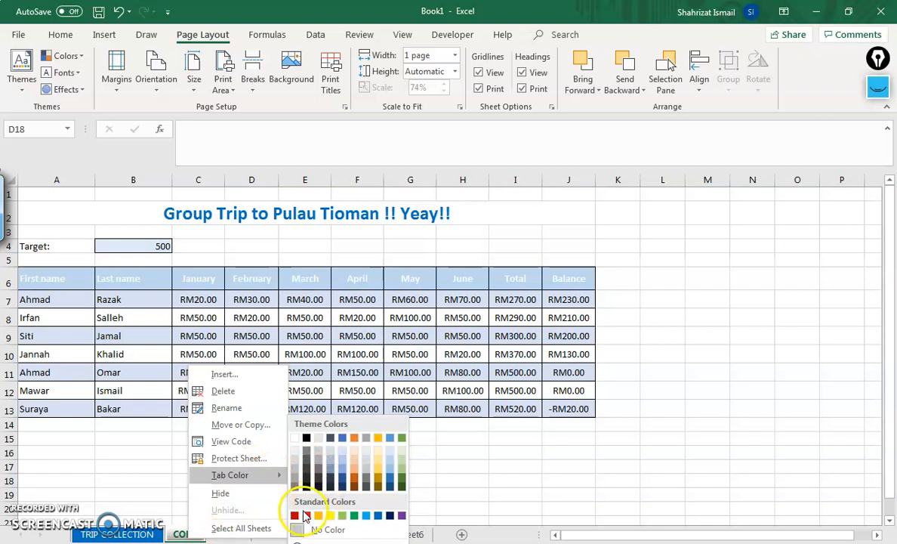
pyautogui.click(306, 514)
pyautogui.click(279, 535)
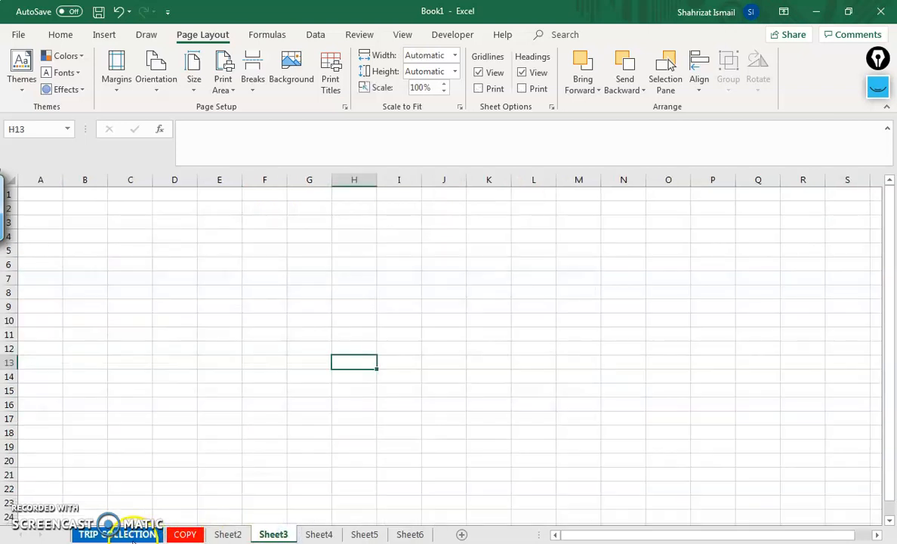
pyautogui.click(132, 534)
pyautogui.click(181, 535)
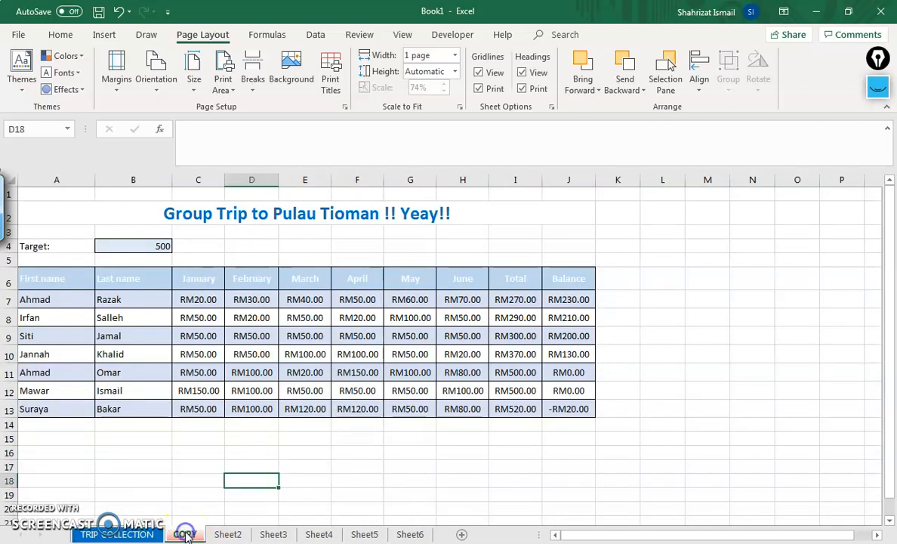
# Group the TRIP COLLECTION and COPY sheets together.
pyautogui.click(147, 534)
pyautogui.keyDown('ctrl'); pyautogui.click(185, 534); pyautogui.keyUp('ctrl')
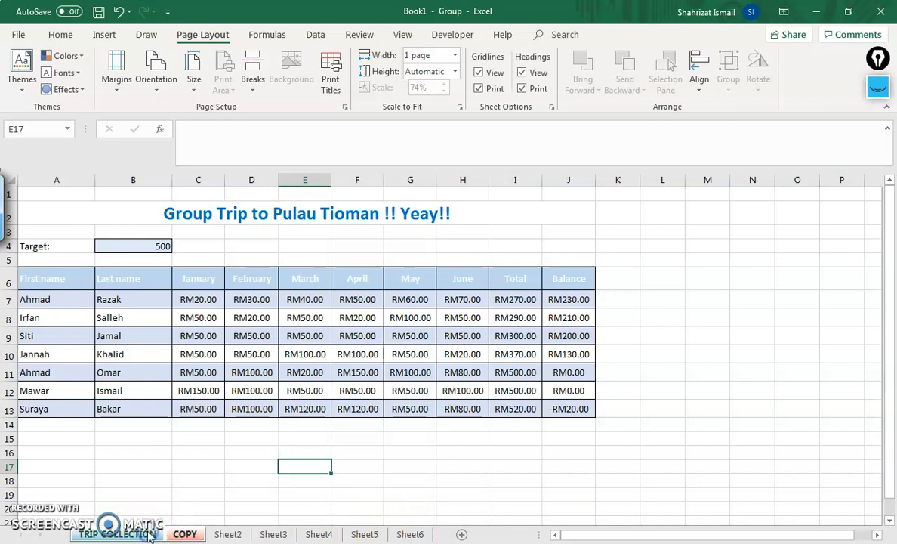
pyautogui.click(172, 534)
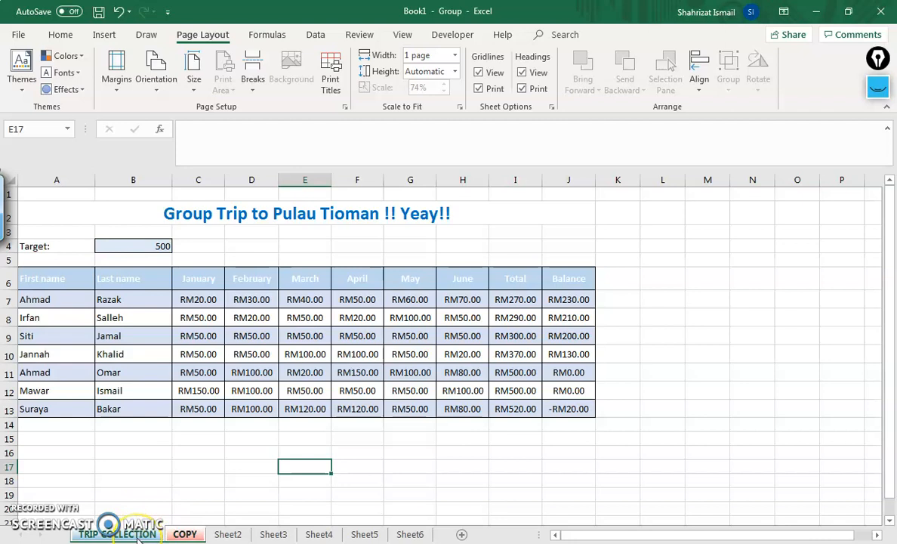
# Delete "Yeay!!" from the title in A2 of the grouped sheets and check the title on both sheets.
pyautogui.doubleClick(410, 214)
pyautogui.moveTo(408, 216); pyautogui.dragTo(457, 214)
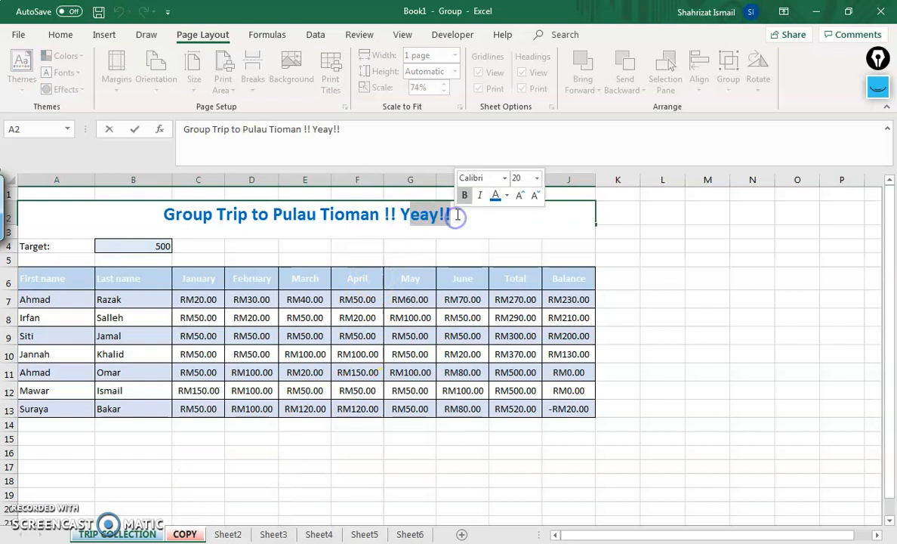
pyautogui.press('BackSpace')
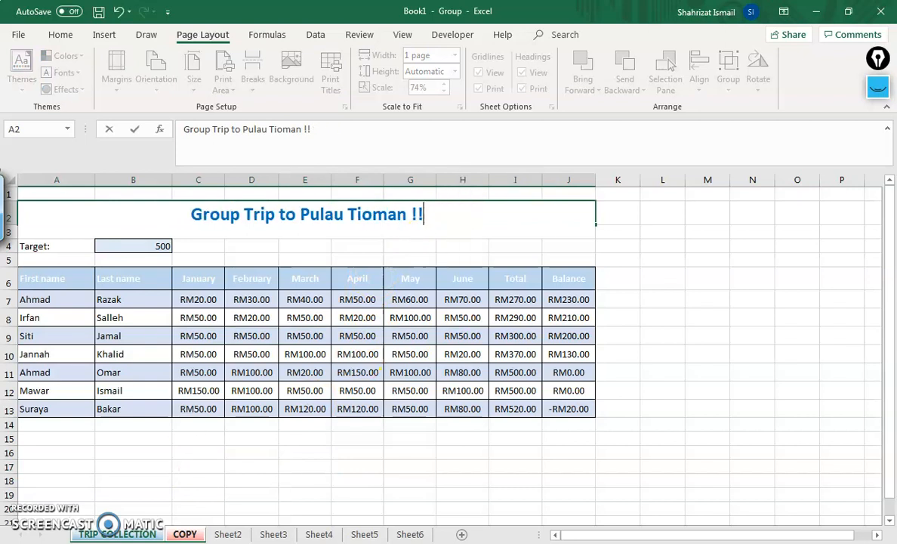
pyautogui.click(179, 534)
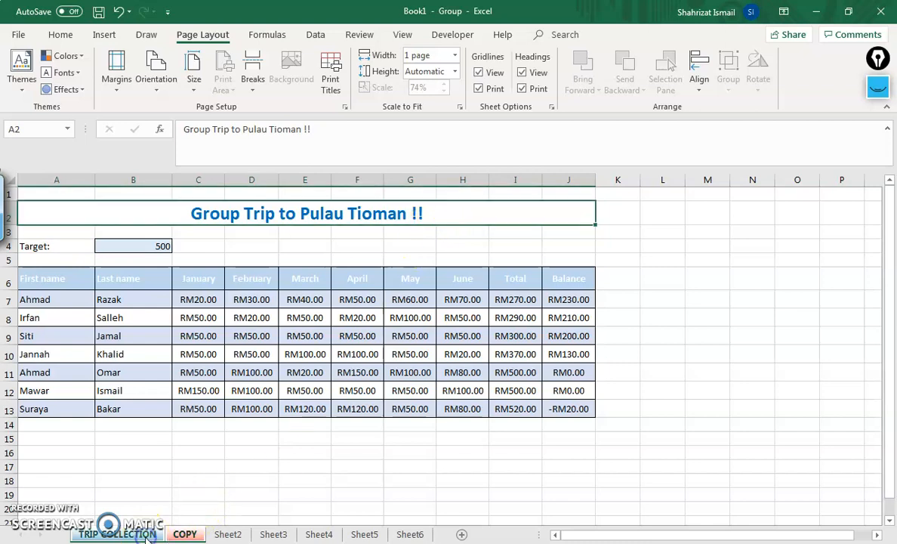
pyautogui.click(184, 535)
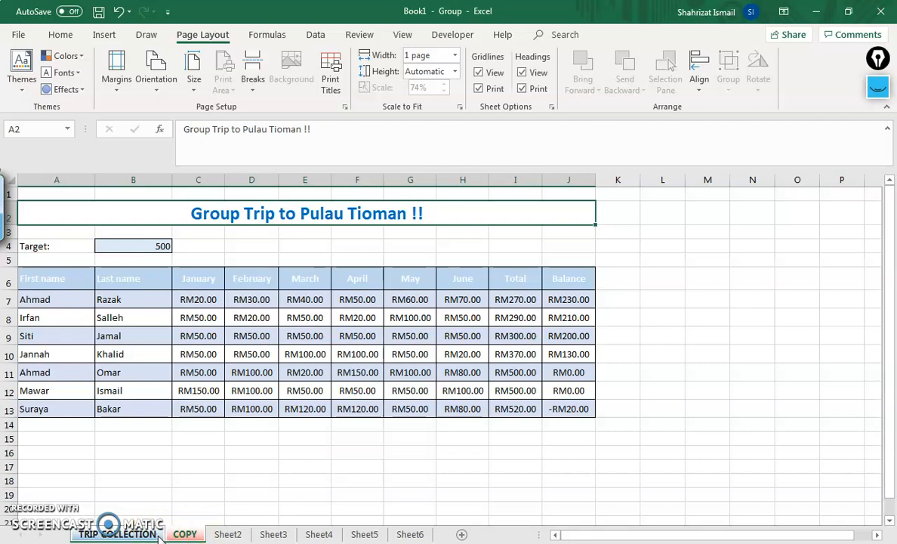
# Ungroup the current sheets and group TRIP COLLECTION with Sheet3 instead.
pyautogui.click(227, 534)
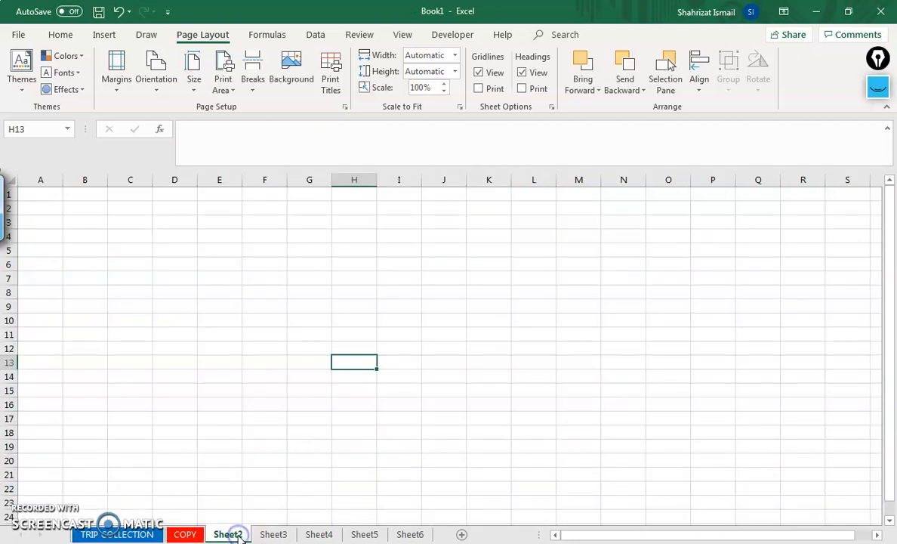
pyautogui.click(155, 535)
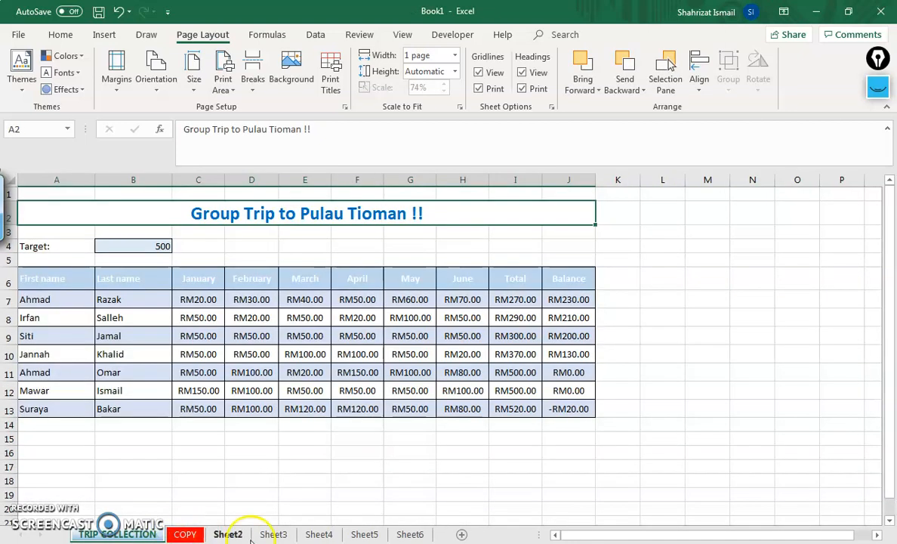
pyautogui.keyDown('ctrl'); pyautogui.click(274, 534); pyautogui.keyUp('ctrl')
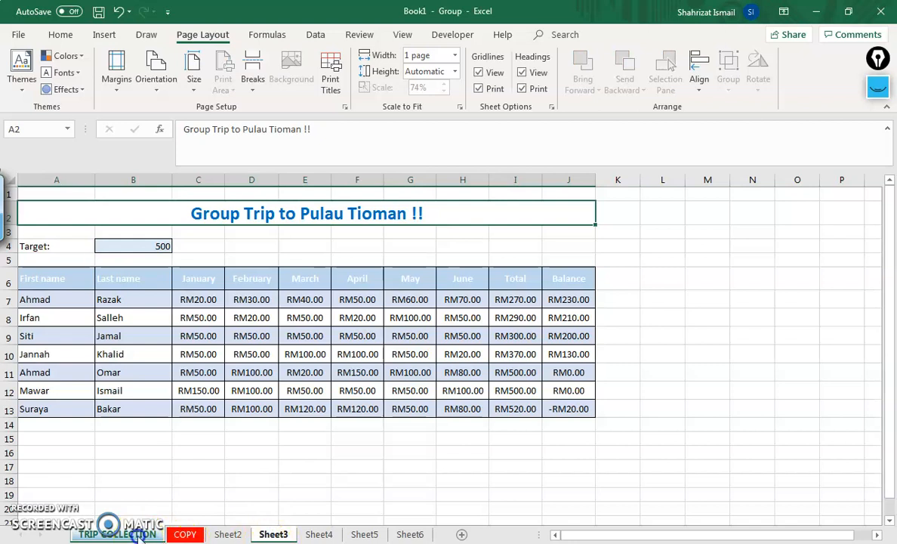
pyautogui.click(273, 534)
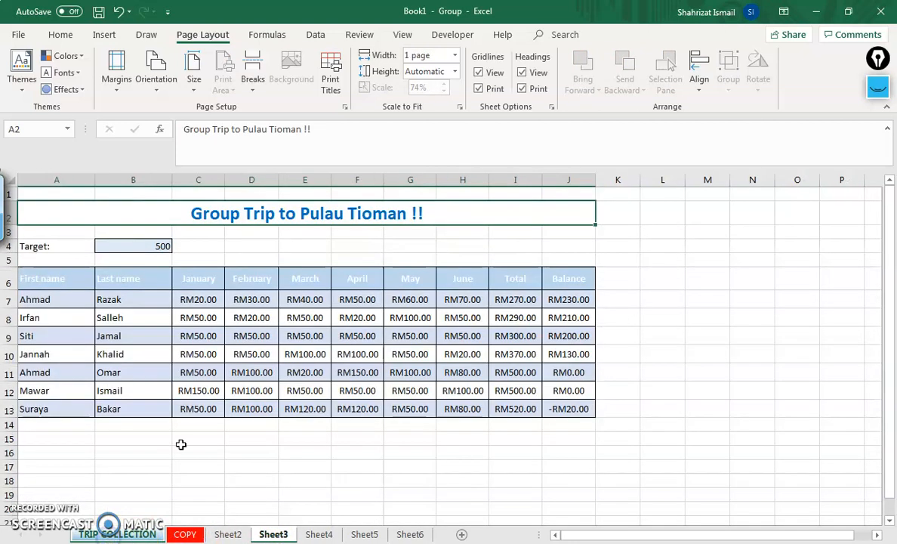
# Remove the exclamation marks from the title in A2 so it reads "Group Trip to Pulau Tioman".
pyautogui.doubleClick(429, 211)
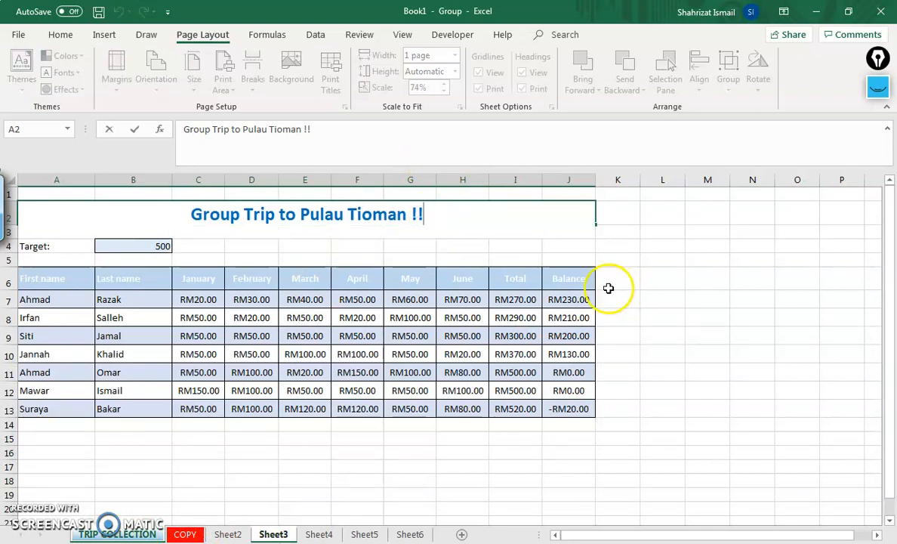
pyautogui.press('BackSpace')
pyautogui.press('BackSpace')
pyautogui.press('BackSpace')
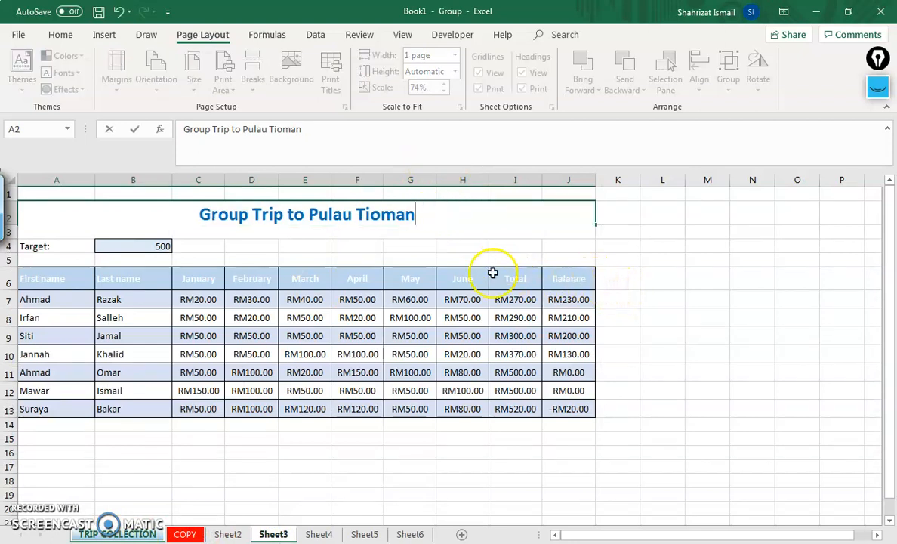
# Compare the title in cell A2 on the grouped Sheet3 and TRIP COLLECTION sheets.
pyautogui.click(279, 534)
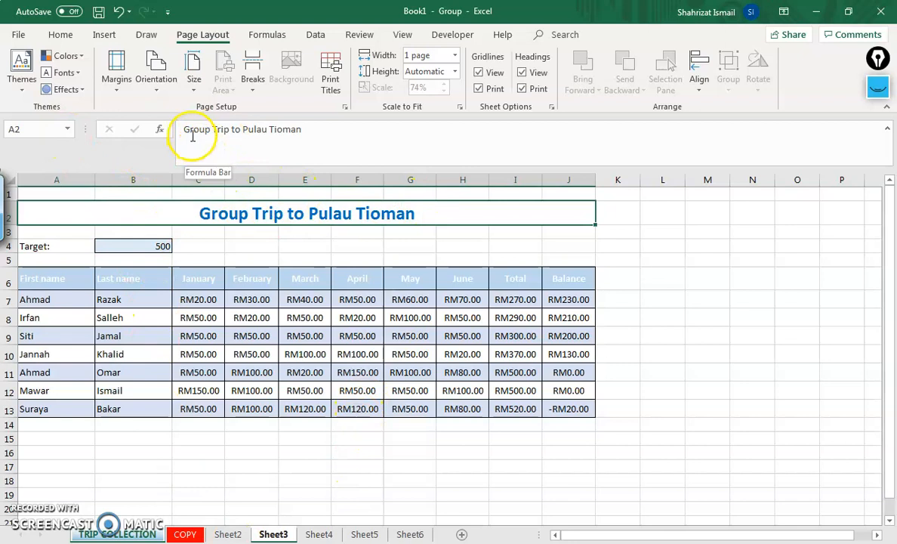
pyautogui.click(273, 534)
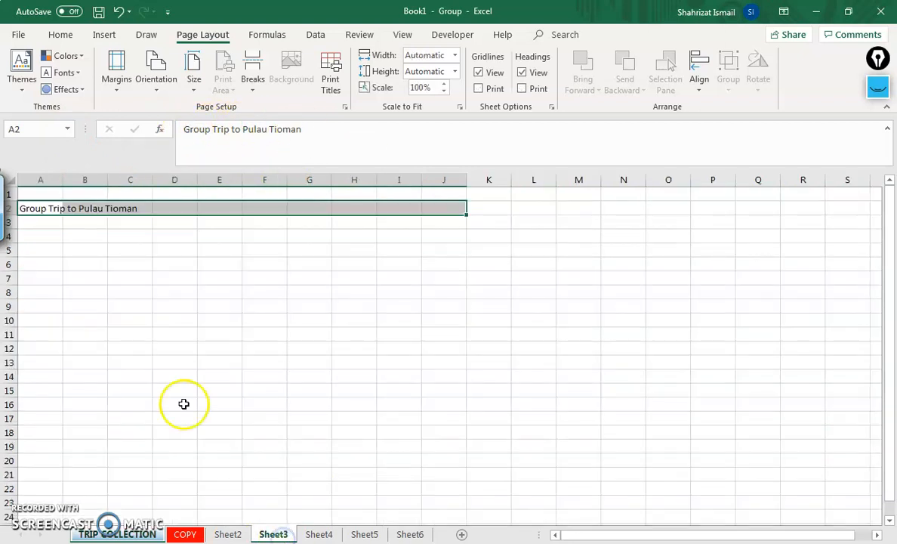
pyautogui.click(50, 208)
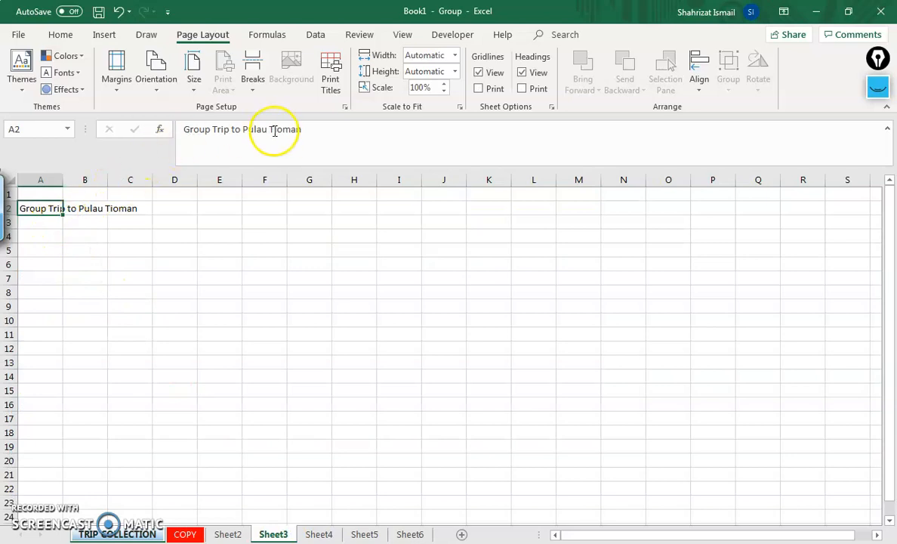
pyautogui.click(119, 532)
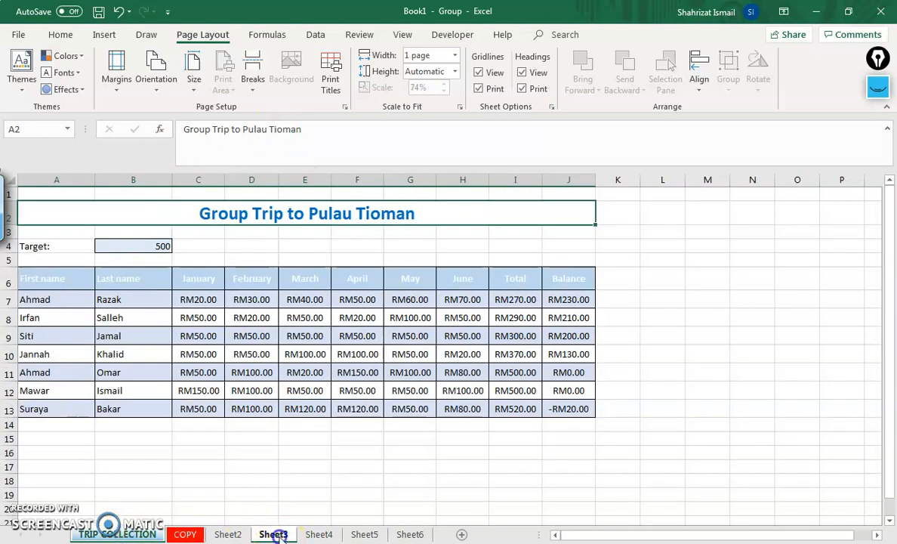
pyautogui.click(276, 534)
pyautogui.click(135, 534)
pyautogui.click(380, 270)
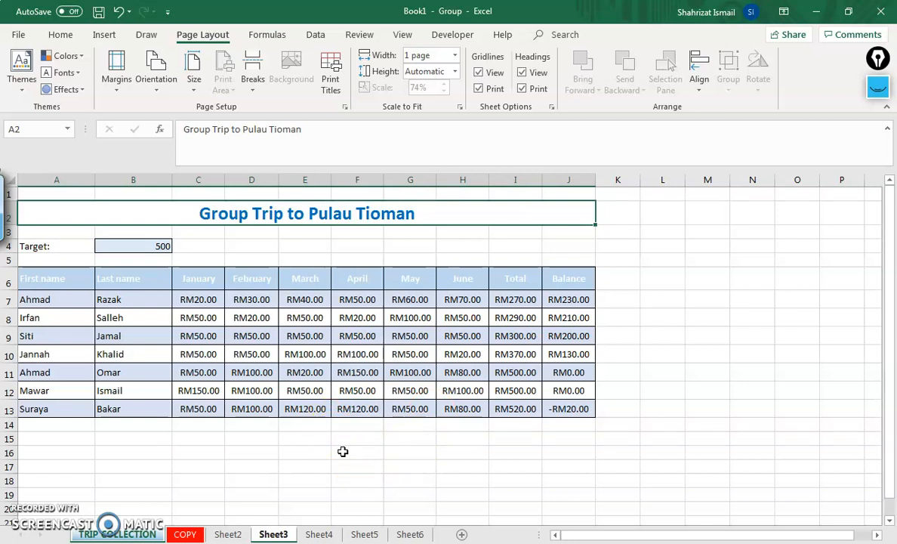
pyautogui.click(273, 532)
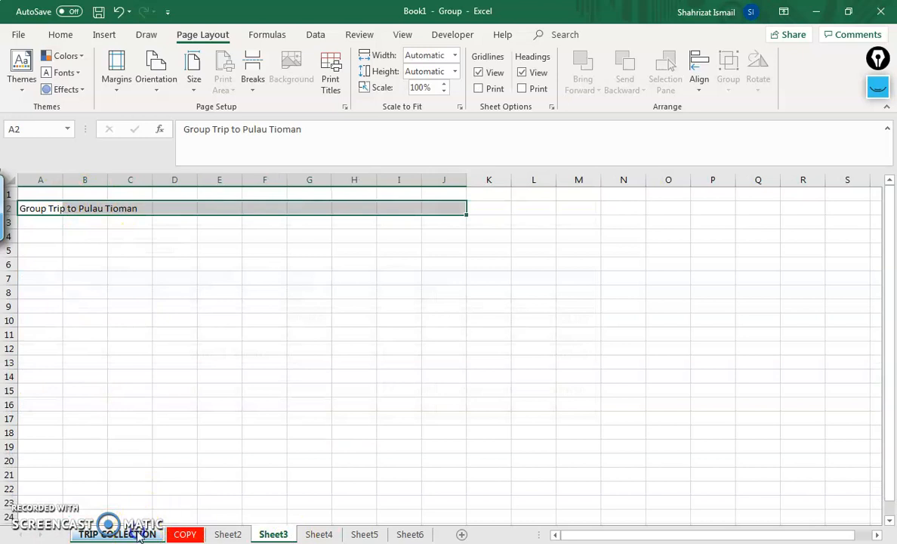
# Select the COPY sheet on its own and hide it.
pyautogui.click(179, 534)
pyautogui.rightClick(179, 535)
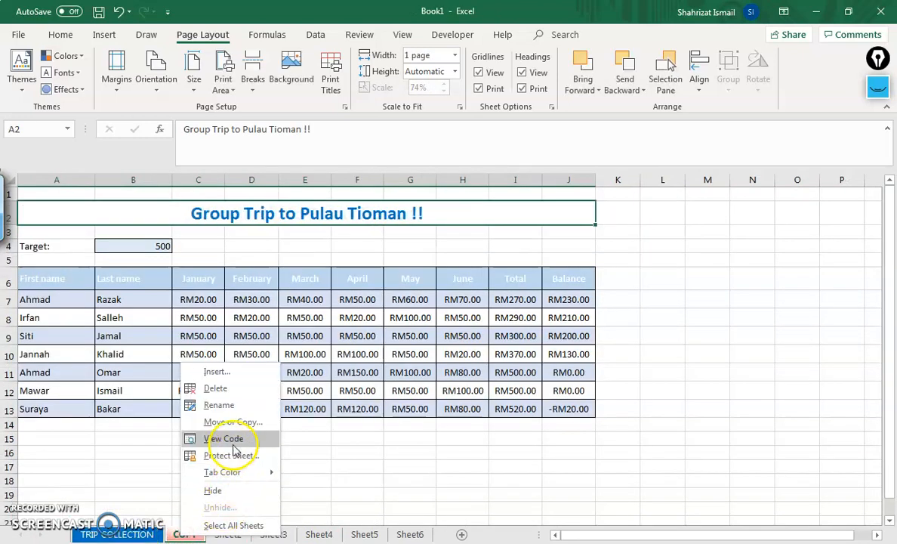
pyautogui.click(230, 490)
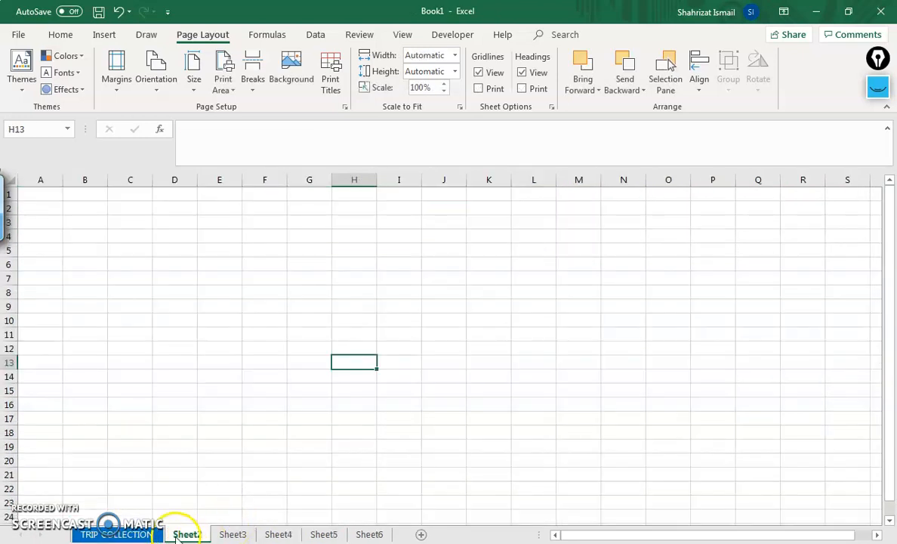
# Unhide the COPY sheet.
pyautogui.rightClick(181, 534)
pyautogui.click(216, 508)
pyautogui.click(164, 455)
pyautogui.click(233, 538)
pyautogui.moveTo(179, 422); pyautogui.dragTo(201, 282)
pyautogui.click(262, 400)
# Group Sheet2 through Sheet6 and hide them all at once.
pyautogui.click(232, 534)
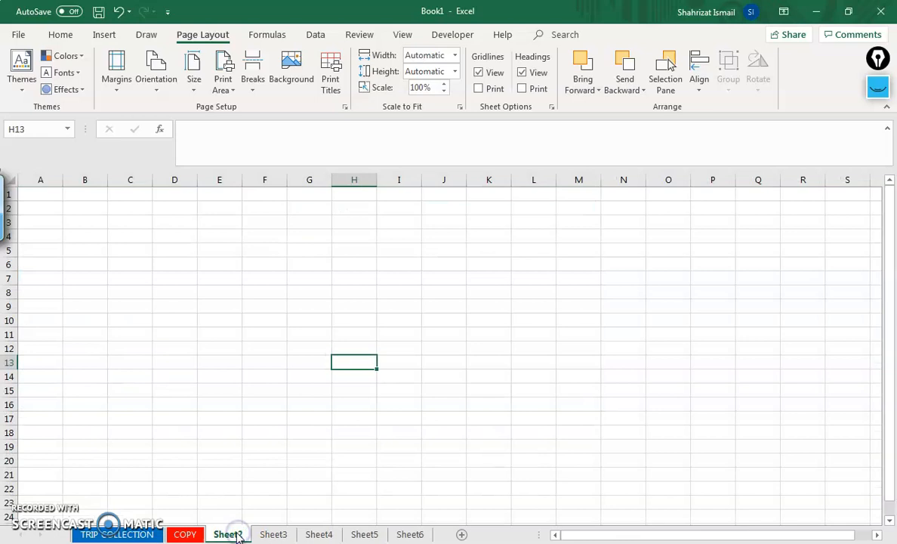
pyautogui.keyDown('shift'); pyautogui.click(410, 534); pyautogui.keyUp('shift')
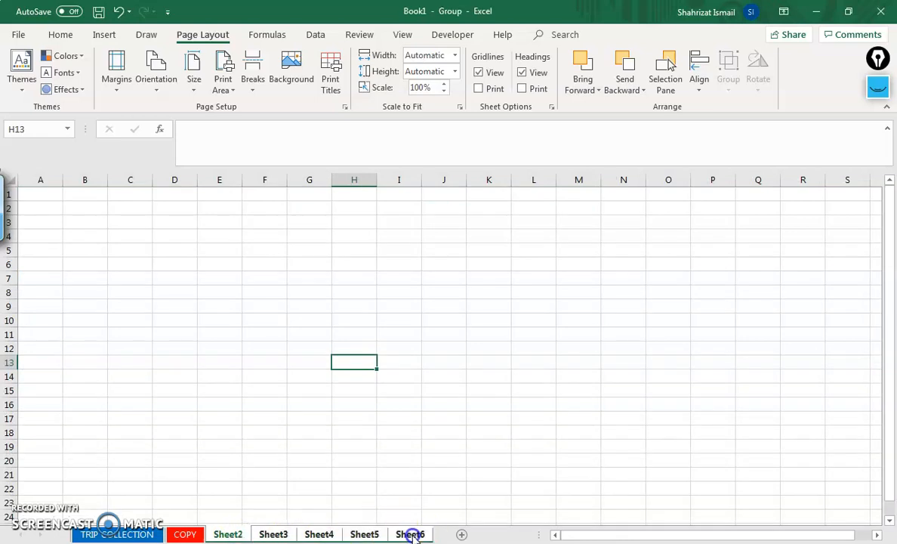
pyautogui.click(236, 534)
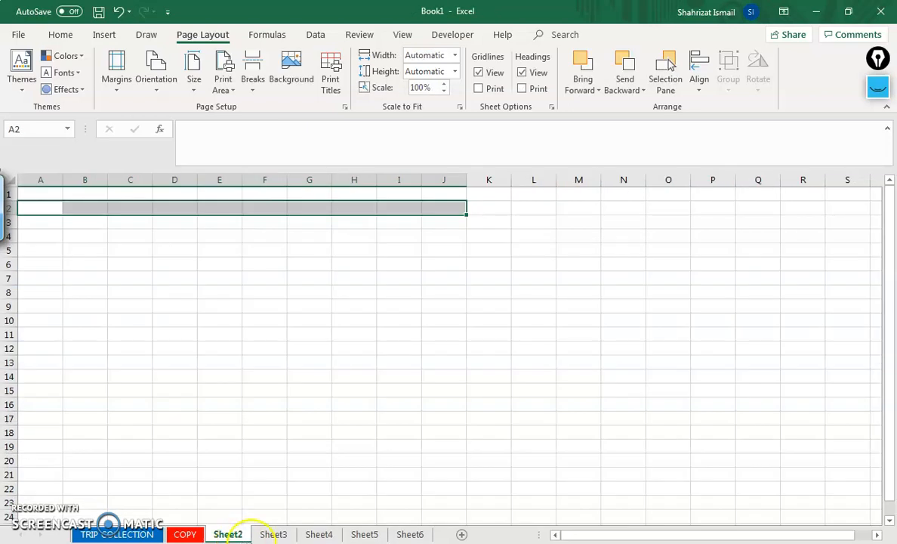
pyautogui.keyDown('shift'); pyautogui.click(413, 536); pyautogui.keyUp('shift')
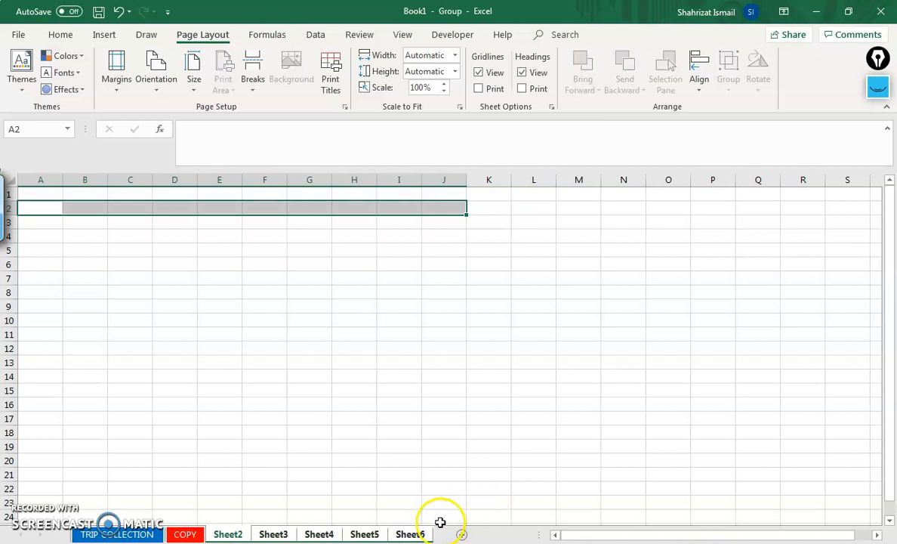
pyautogui.rightClick(363, 532)
pyautogui.click(408, 479)
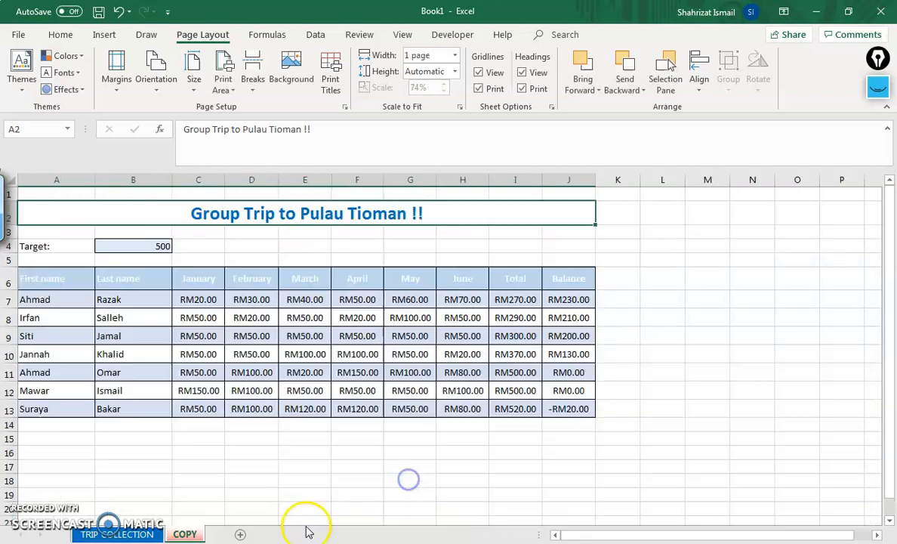
# Unhide Sheet2 from the list of hidden sheets.
pyautogui.click(117, 534)
pyautogui.rightClick(142, 533)
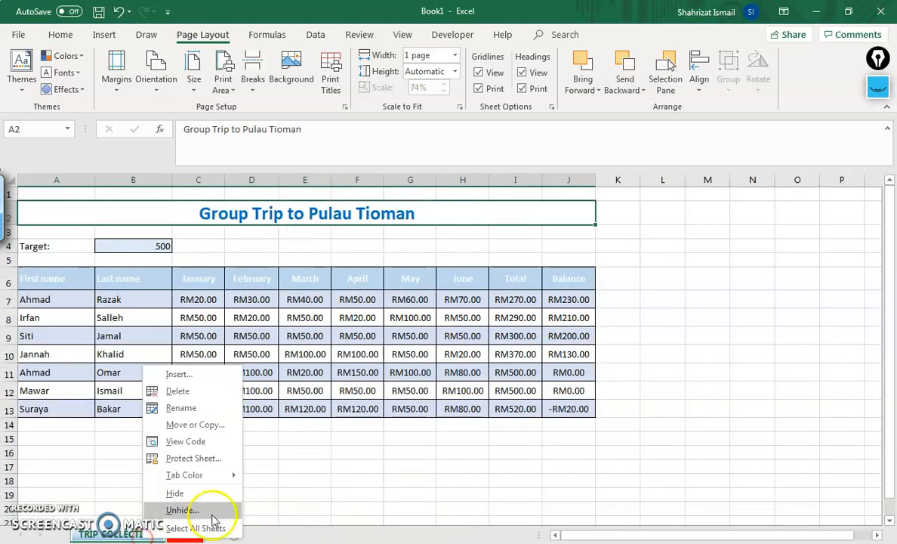
pyautogui.click(205, 510)
pyautogui.moveTo(188, 435); pyautogui.dragTo(251, 315)
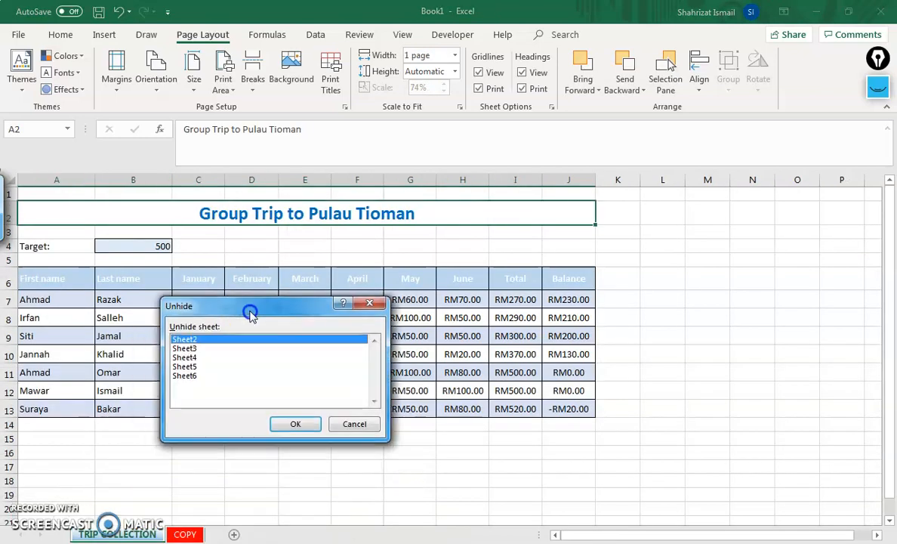
pyautogui.click(295, 424)
# Unhide Sheet5 on its own from the remaining hidden sheets.
pyautogui.rightClick(141, 533)
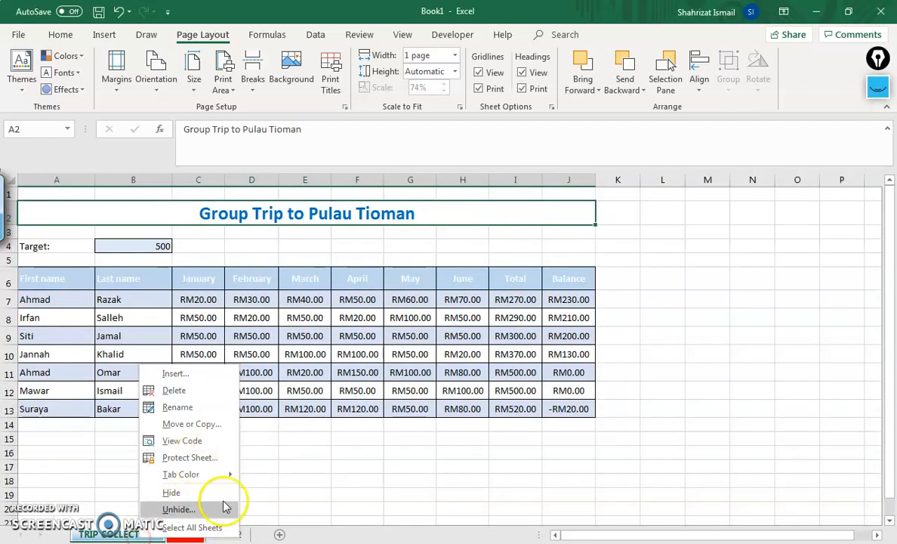
pyautogui.click(214, 507)
pyautogui.click(195, 474)
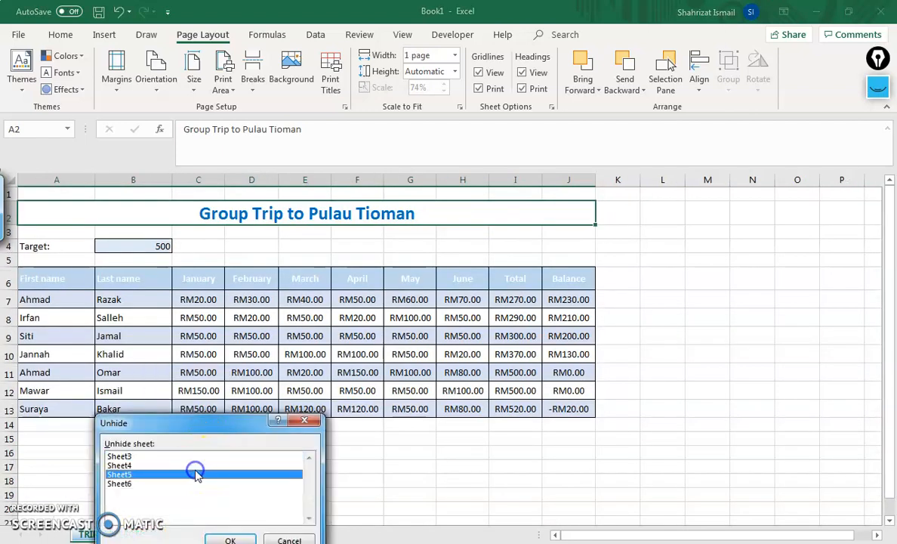
pyautogui.click(230, 540)
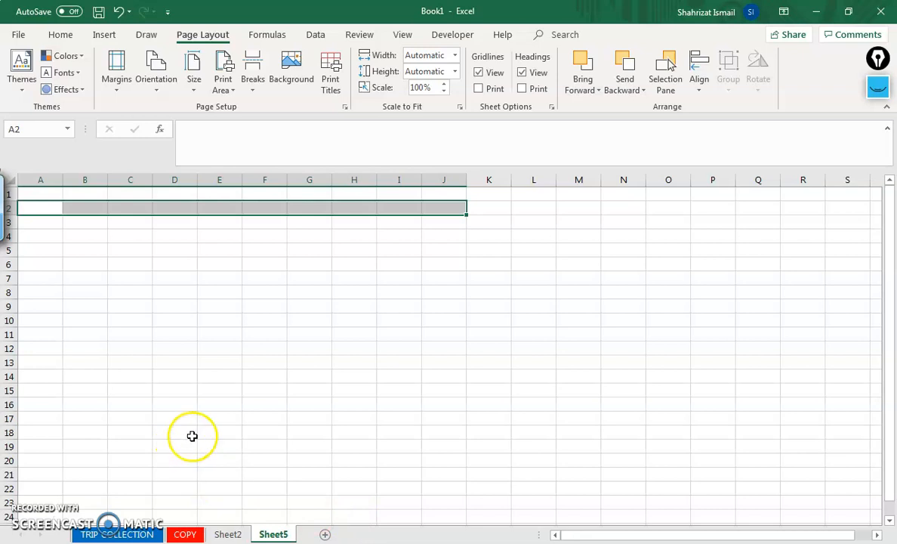
# Hide the June and Total columns (H and I) on the TRIP COLLECTION sheet.
pyautogui.click(129, 534)
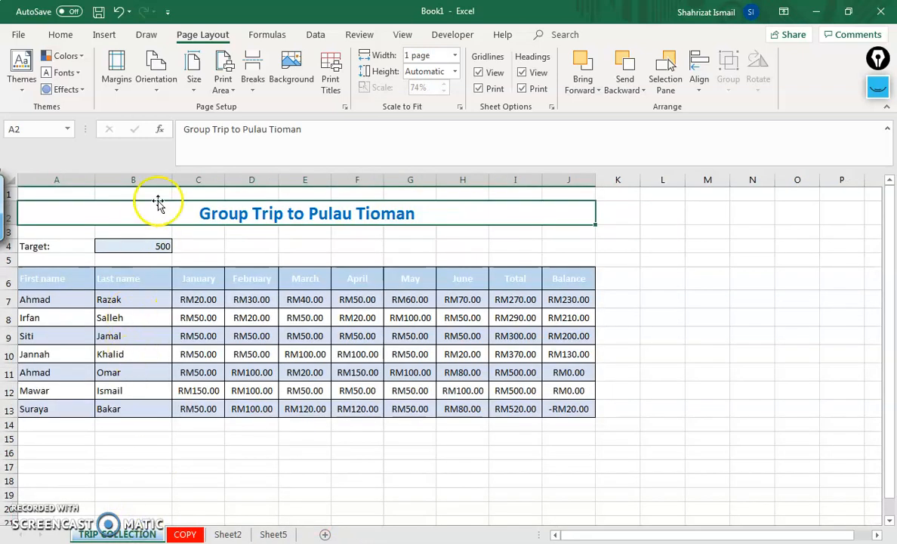
pyautogui.click(468, 184)
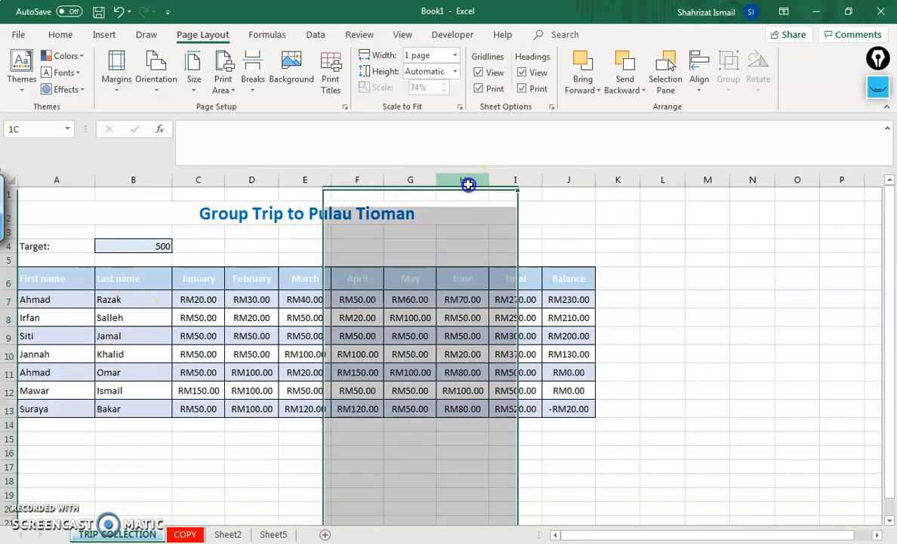
pyautogui.moveTo(469, 184); pyautogui.dragTo(524, 184)
pyautogui.rightClick(523, 185)
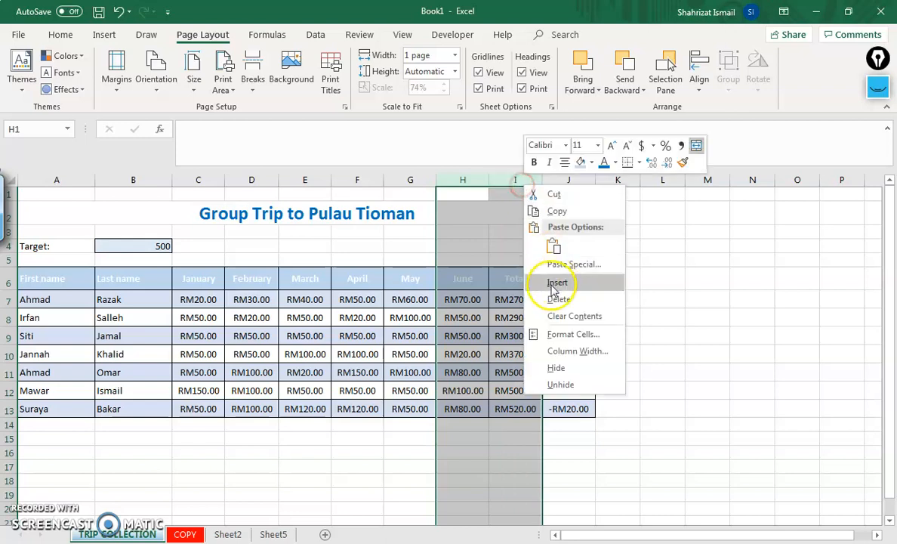
pyautogui.click(569, 367)
# Hide the February column (D) in the trip table.
pyautogui.click(252, 179)
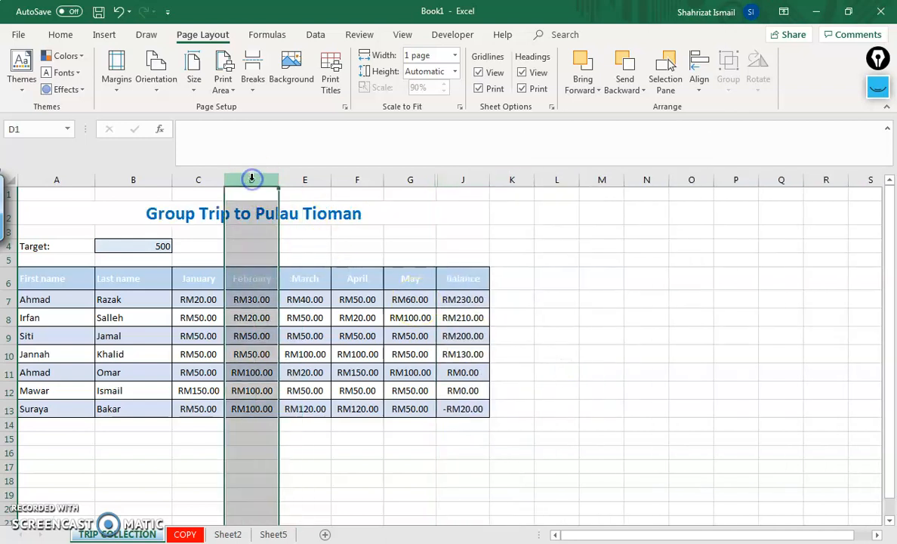
pyautogui.rightClick(251, 179)
pyautogui.click(316, 367)
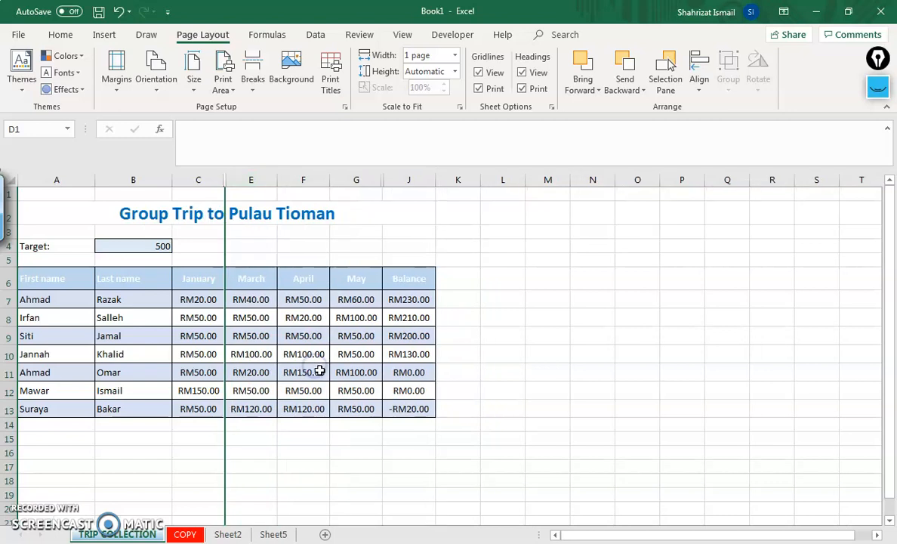
pyautogui.click(215, 245)
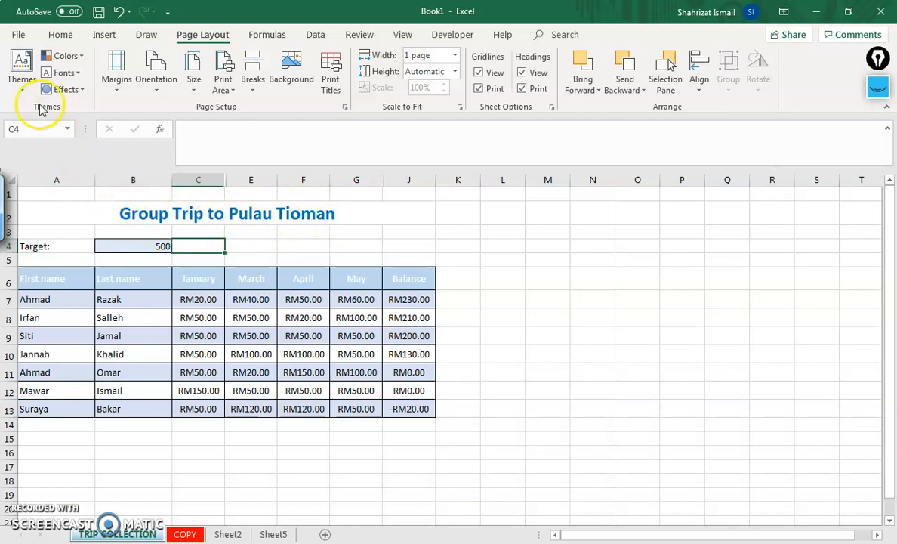
# Unhide column D by selecting its neighbouring columns C and E.
pyautogui.click(65, 210)
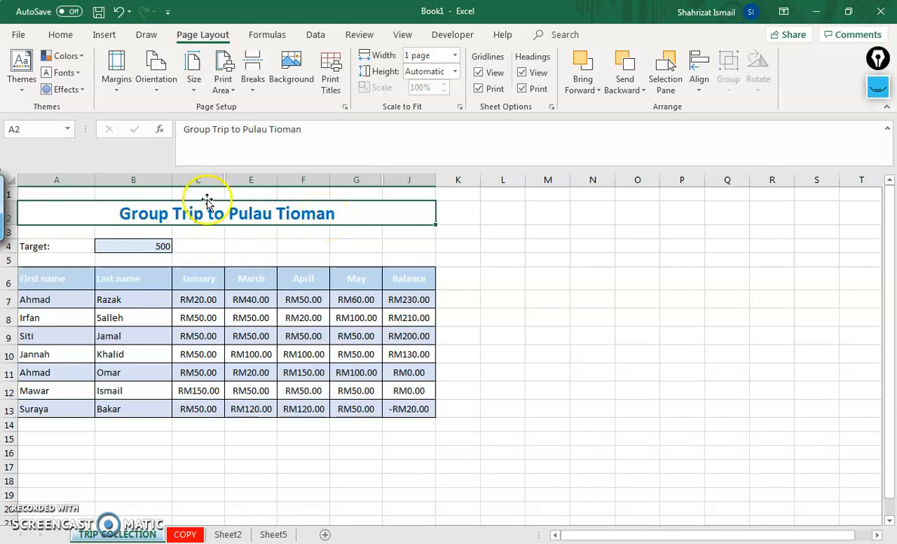
pyautogui.moveTo(216, 179); pyautogui.dragTo(241, 179)
pyautogui.rightClick(240, 180)
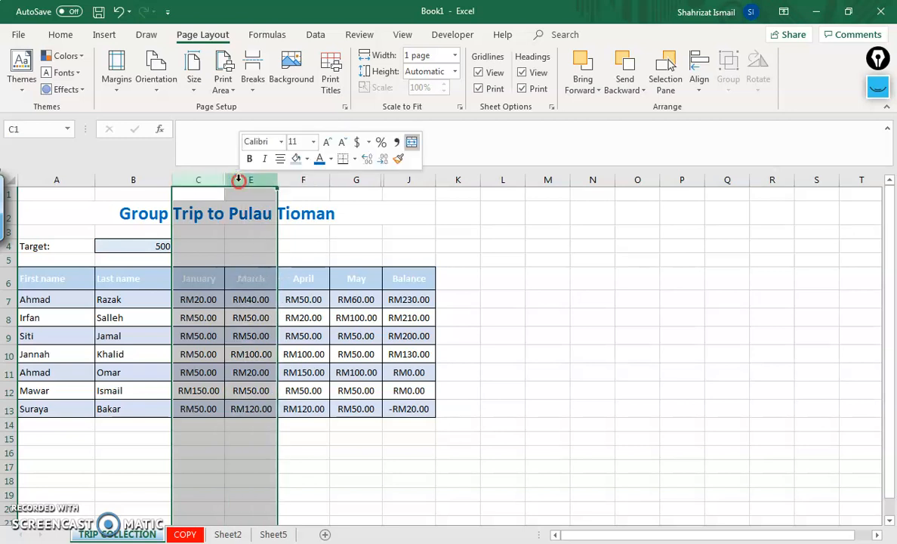
pyautogui.click(278, 380)
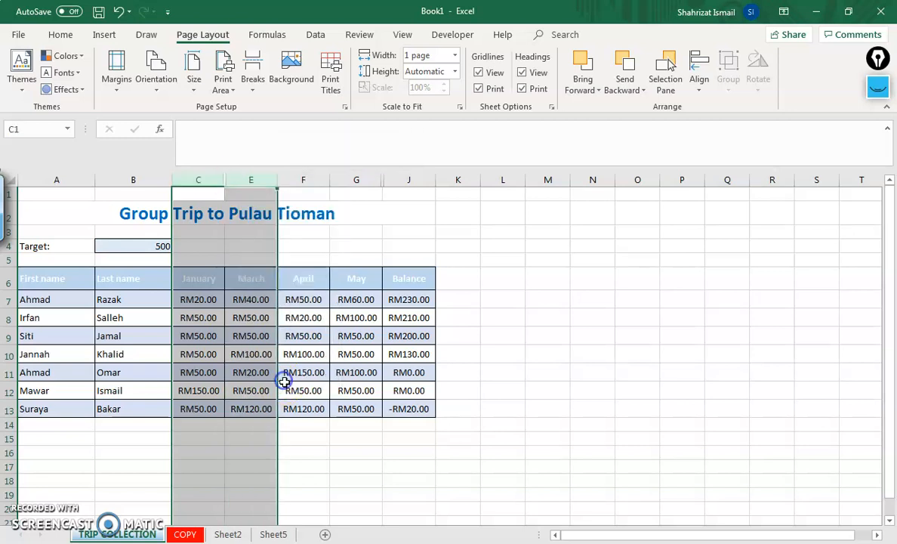
# Try to unhide the columns between G and J with only column J selected, and with only column G selected.
pyautogui.click(442, 180)
pyautogui.rightClick(442, 183)
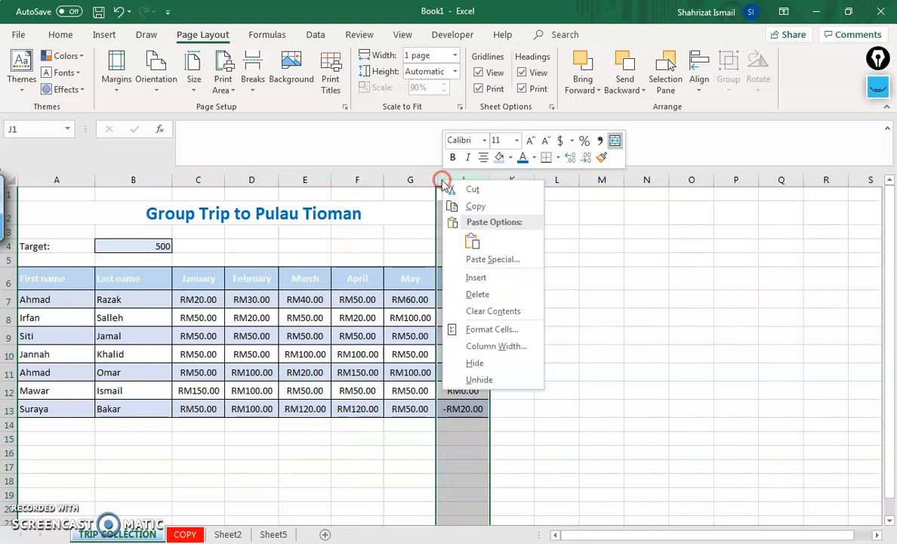
pyautogui.click(484, 380)
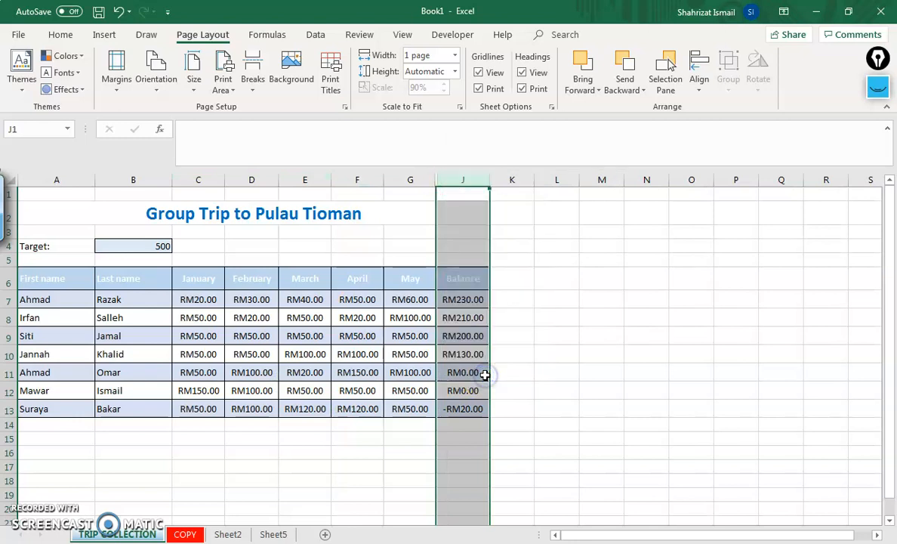
pyautogui.click(427, 179)
pyautogui.rightClick(427, 181)
pyautogui.click(477, 376)
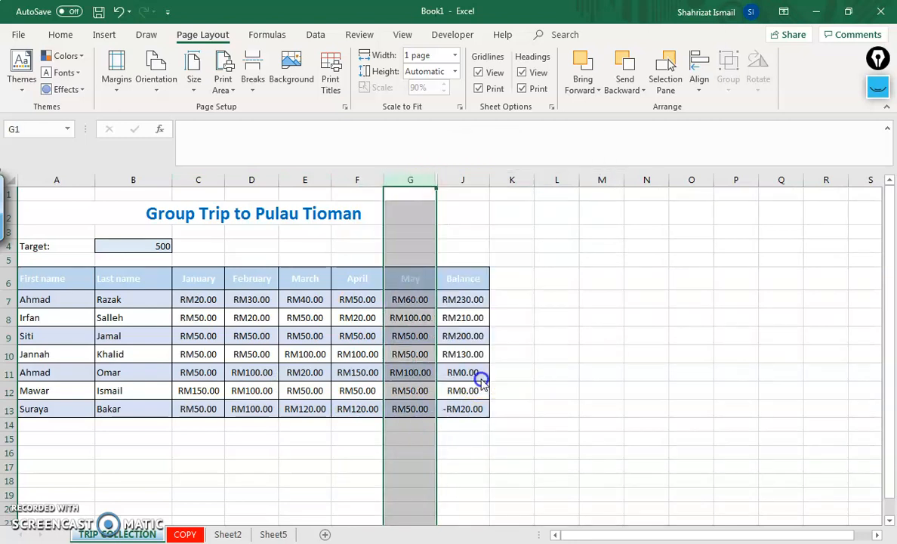
# Unhide columns H and I by selecting columns G and J together.
pyautogui.moveTo(411, 180); pyautogui.dragTo(445, 179)
pyautogui.rightClick(445, 179)
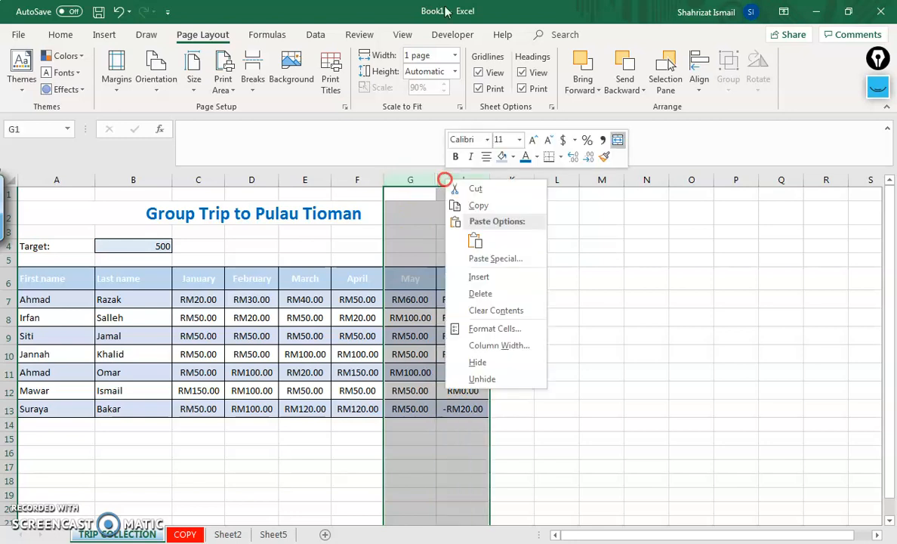
pyautogui.click(483, 379)
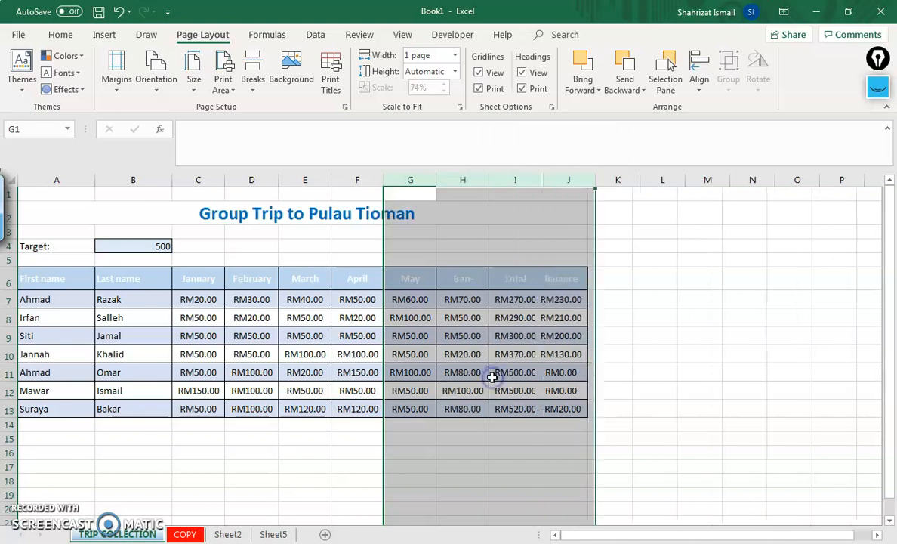
pyautogui.click(340, 427)
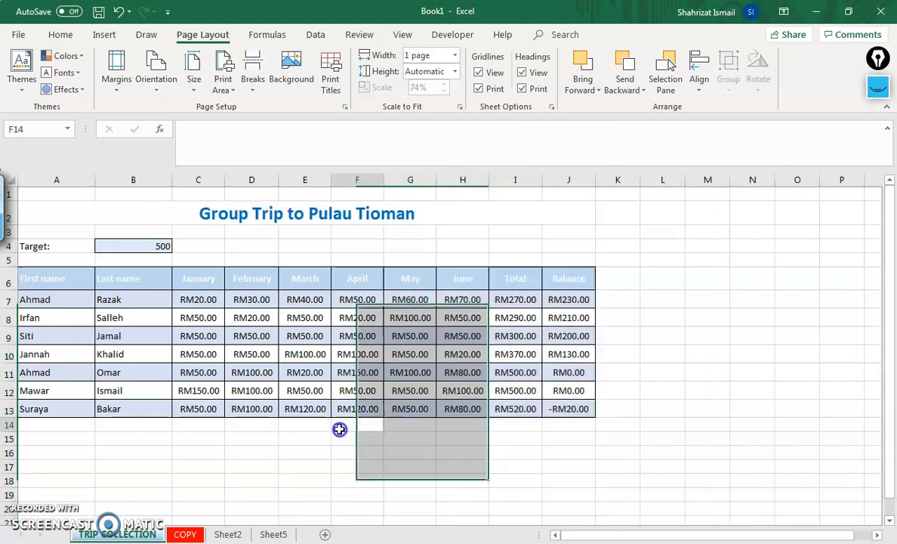
# Hide row 6 with the table headers and row 10 of the trip table.
pyautogui.click(9, 282)
pyautogui.rightClick(9, 281)
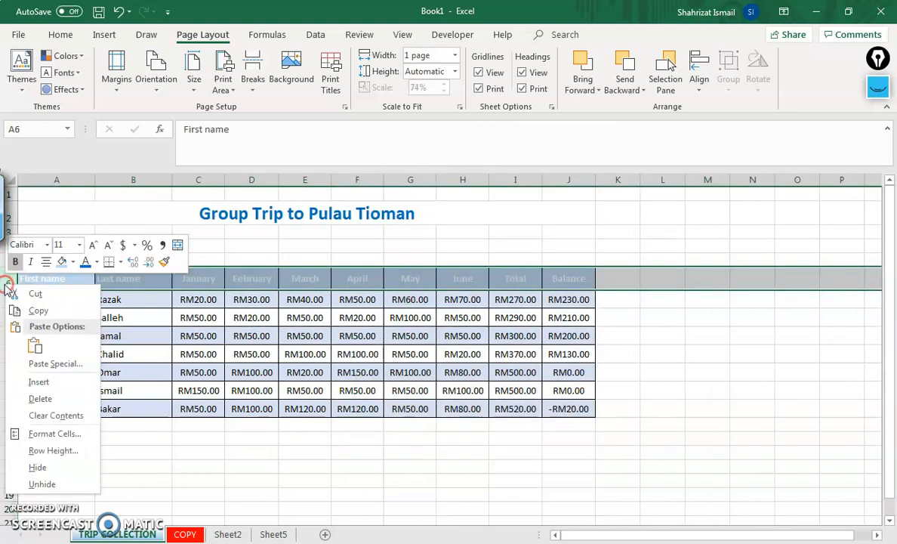
pyautogui.click(88, 474)
pyautogui.click(9, 332)
pyautogui.rightClick(9, 332)
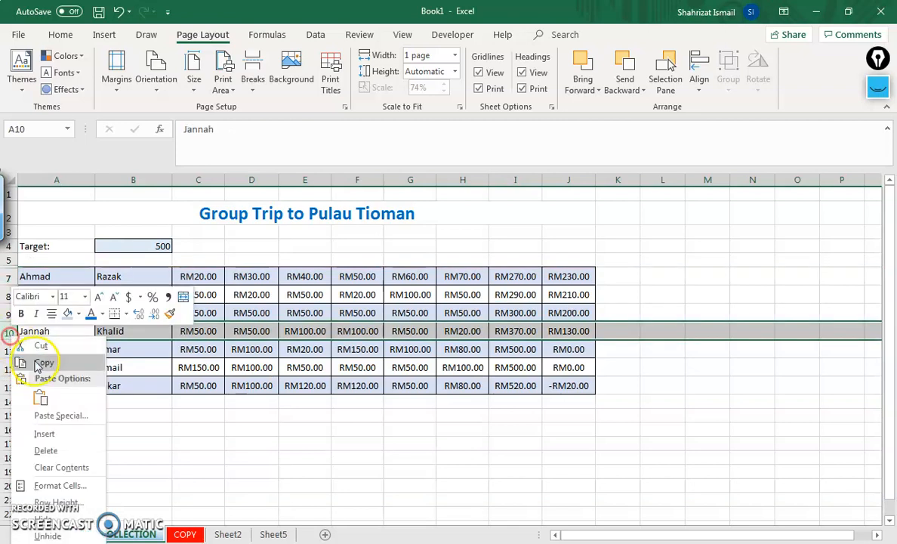
pyautogui.click(46, 519)
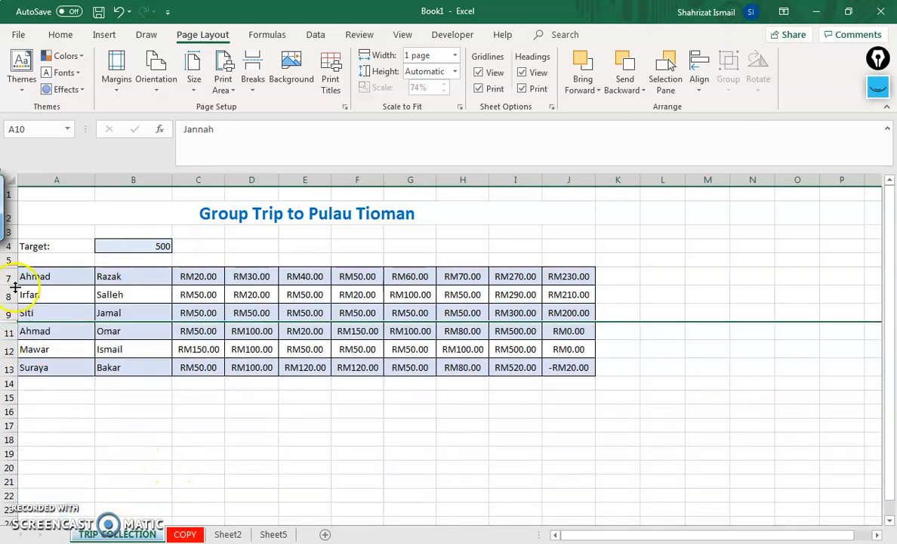
# Unhide rows 6 and 10 together by selecting rows 5 through 12.
pyautogui.moveTo(9, 259); pyautogui.dragTo(7, 349)
pyautogui.rightClick(9, 334)
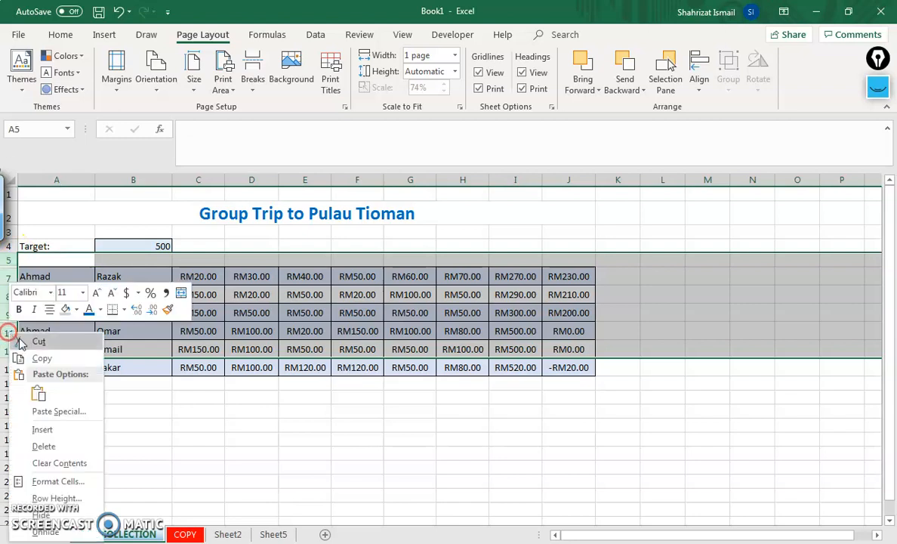
pyautogui.click(89, 533)
pyautogui.click(282, 466)
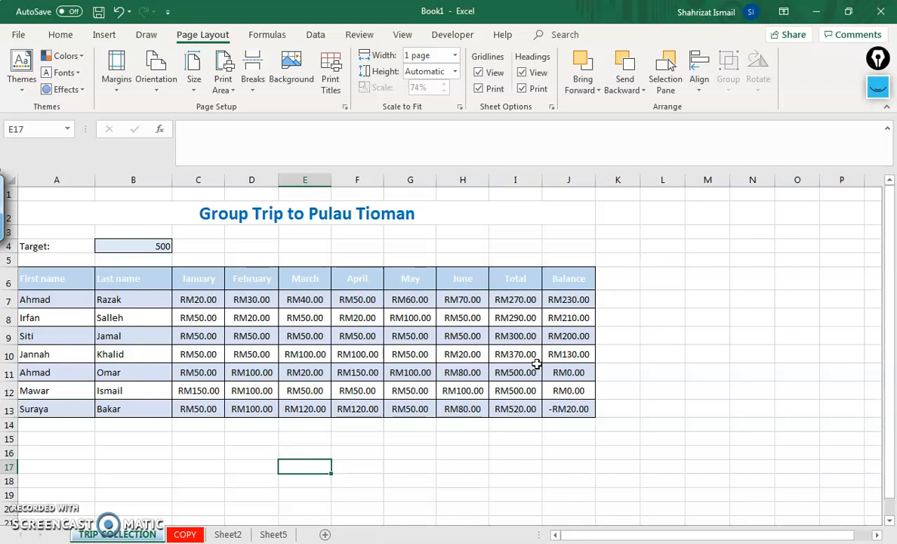
# Insert a 2-D clustered column chart from range A6:I13 and move it slightly up and to the right.
pyautogui.click(650, 360)
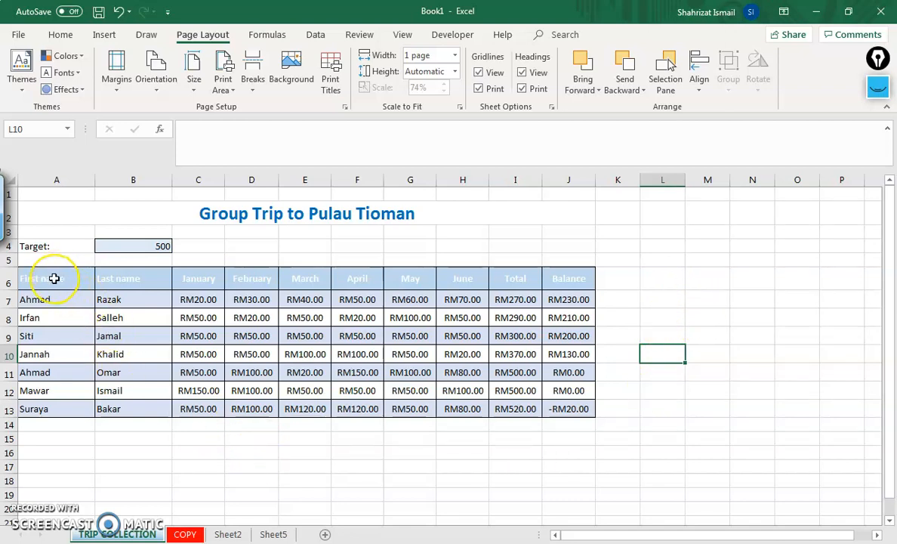
pyautogui.moveTo(54, 279); pyautogui.dragTo(57, 408)
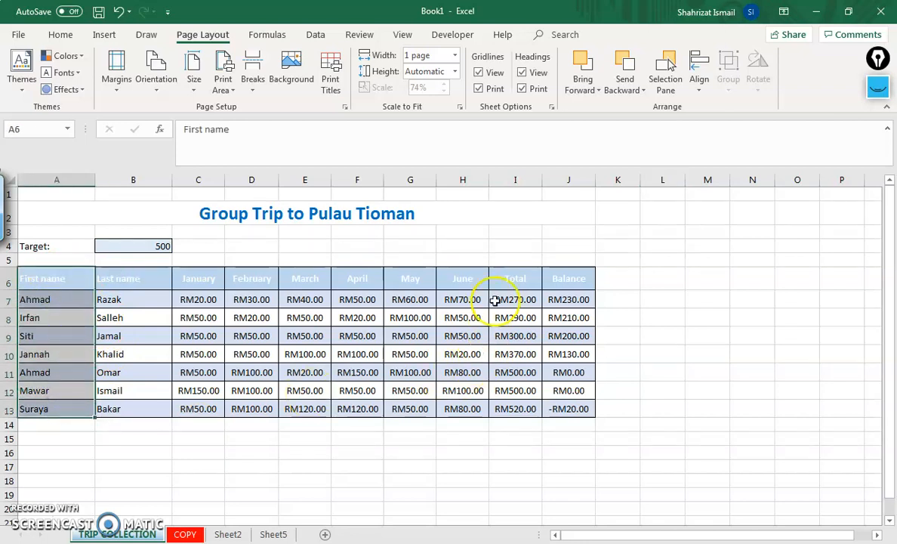
pyautogui.click(54, 336)
pyautogui.moveTo(44, 277); pyautogui.dragTo(504, 416)
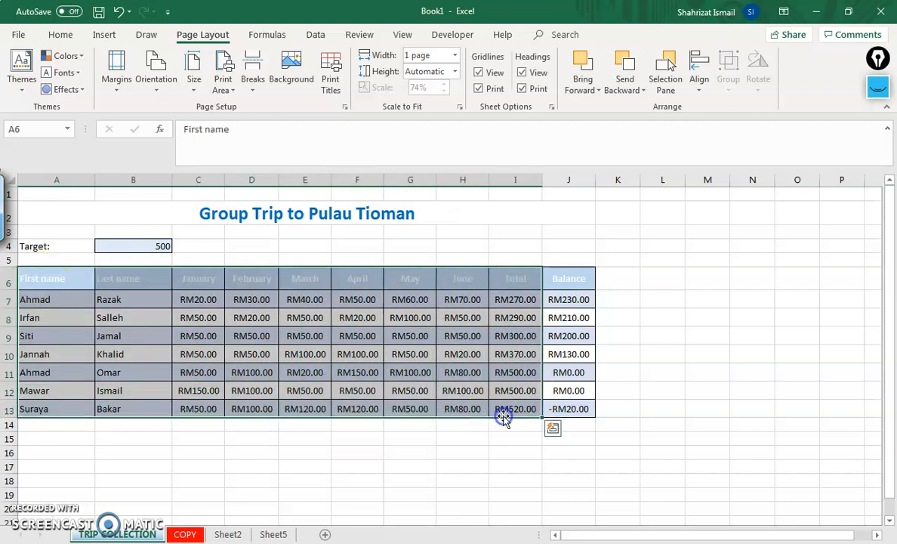
pyautogui.click(105, 35)
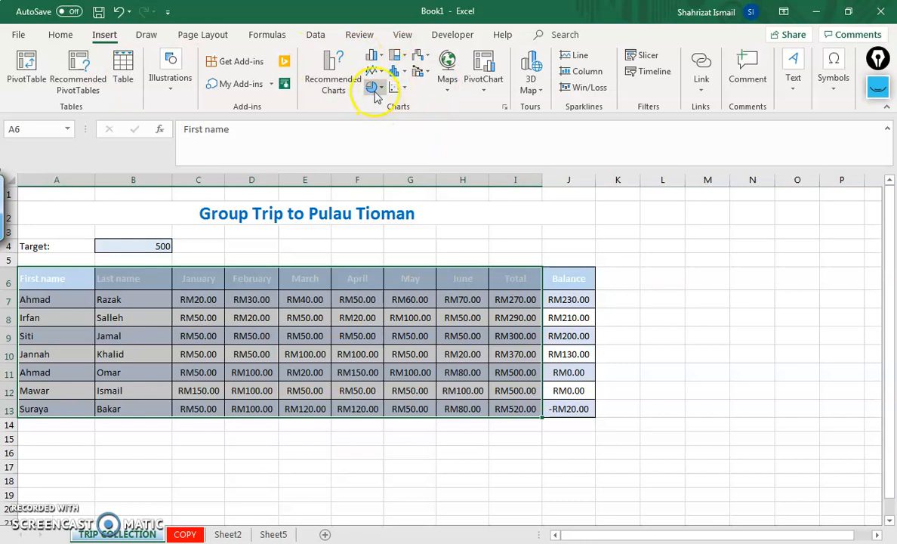
pyautogui.click(375, 56)
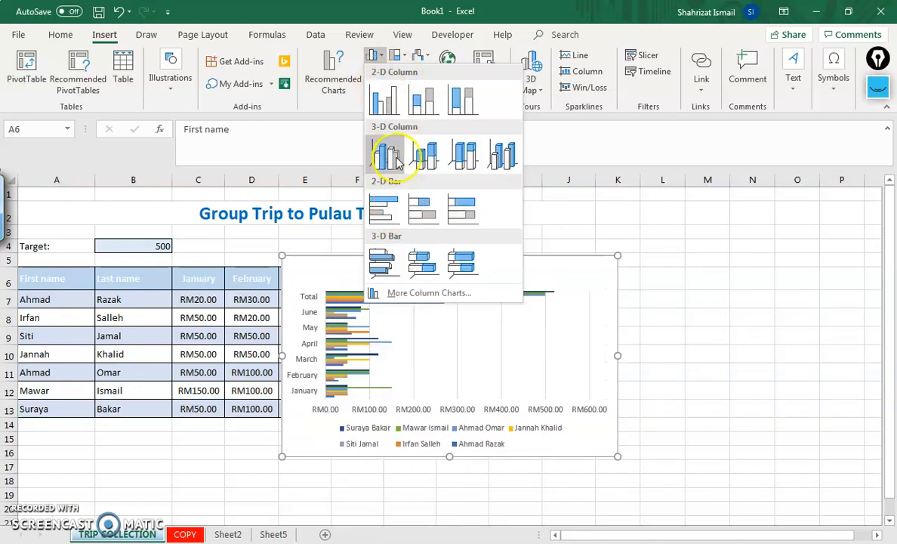
pyautogui.click(381, 112)
pyautogui.moveTo(415, 262); pyautogui.dragTo(446, 245)
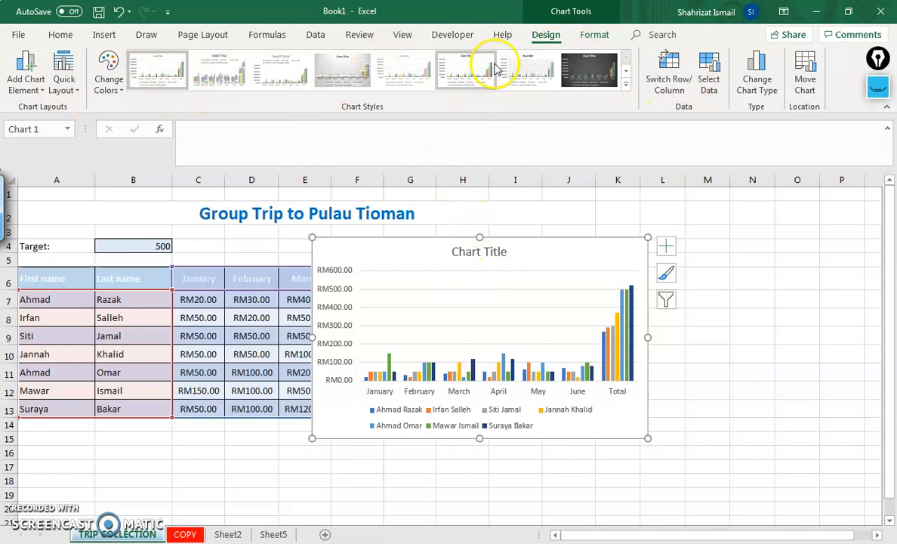
# Remove the legend from the column chart.
pyautogui.click(589, 36)
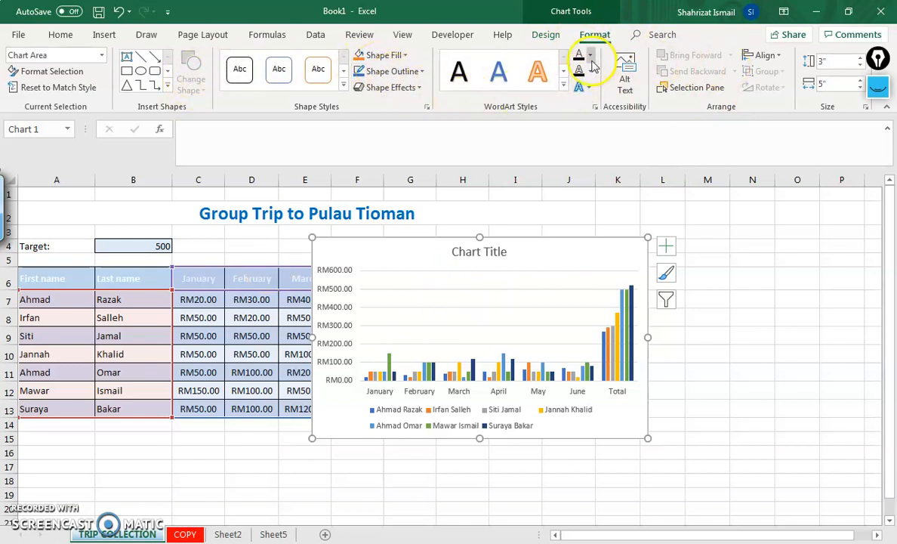
pyautogui.click(538, 37)
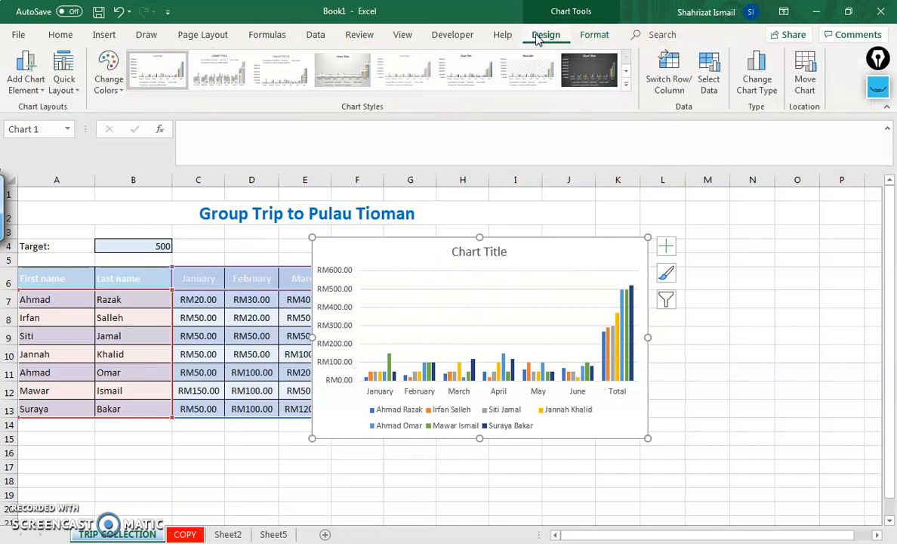
pyautogui.click(44, 89)
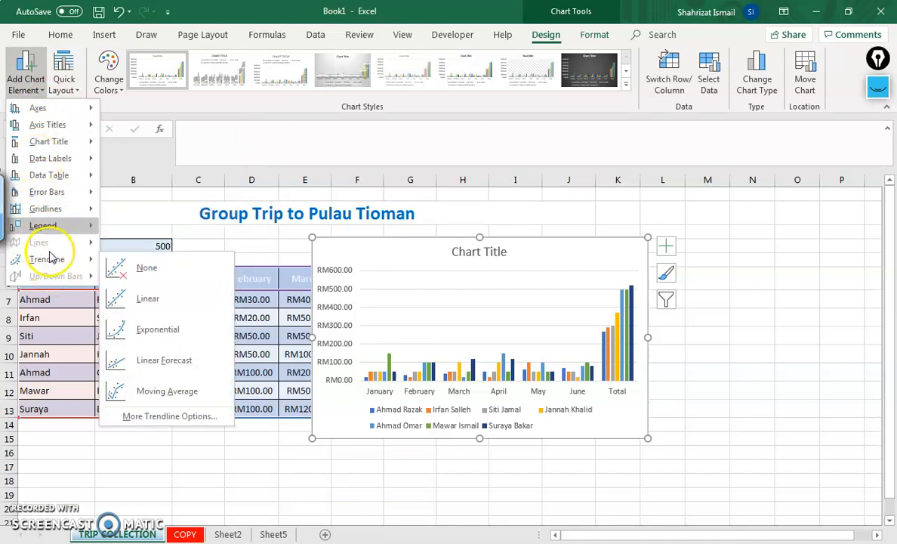
pyautogui.moveTo(42, 226)
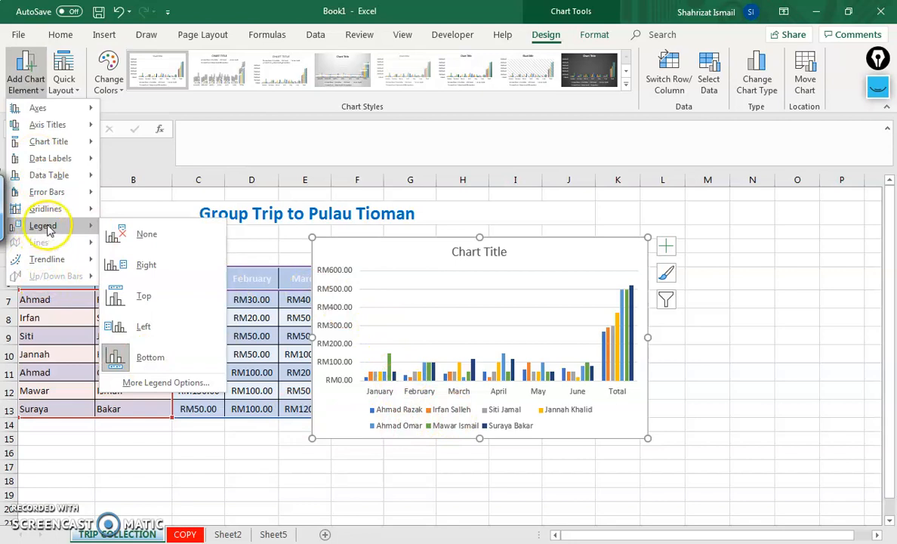
pyautogui.click(141, 238)
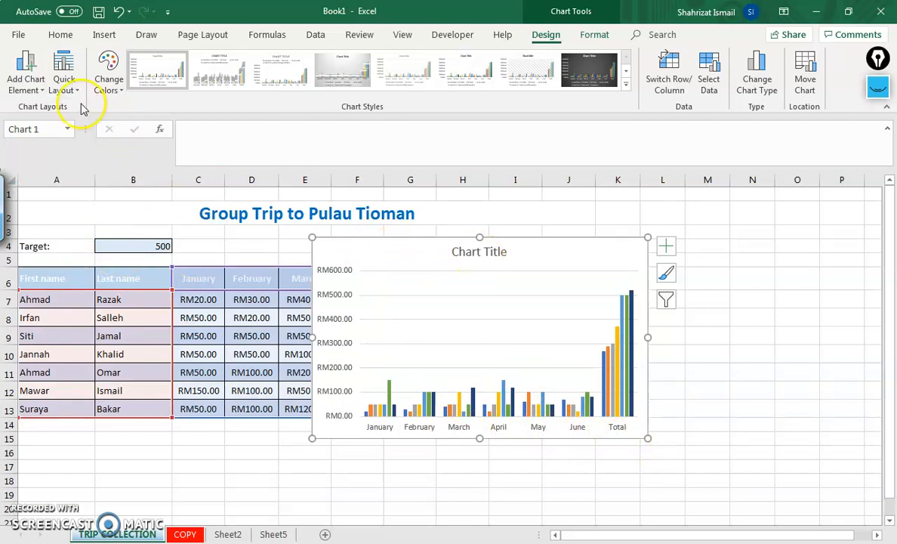
# Change the chart title to "Total savings by June" and move the chart up and to the left over the table.
pyautogui.click(487, 252)
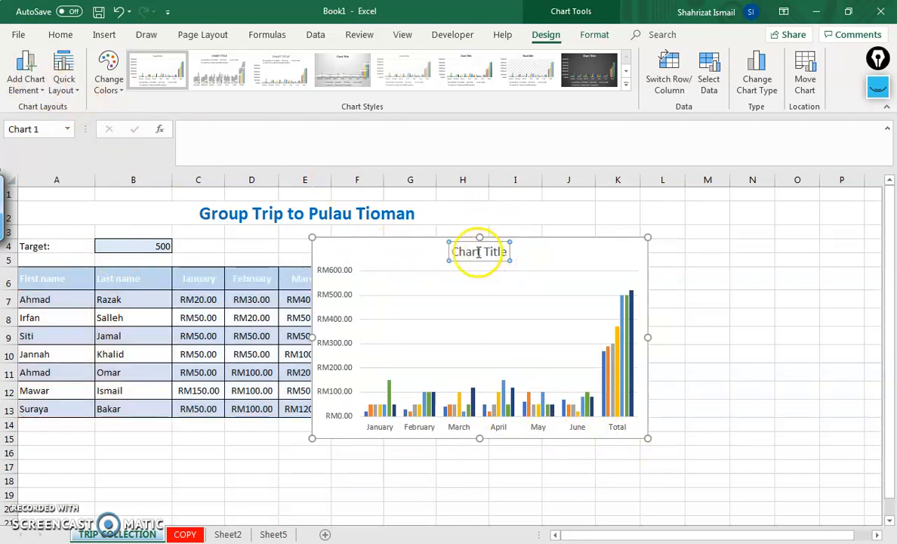
pyautogui.doubleClick(478, 252)
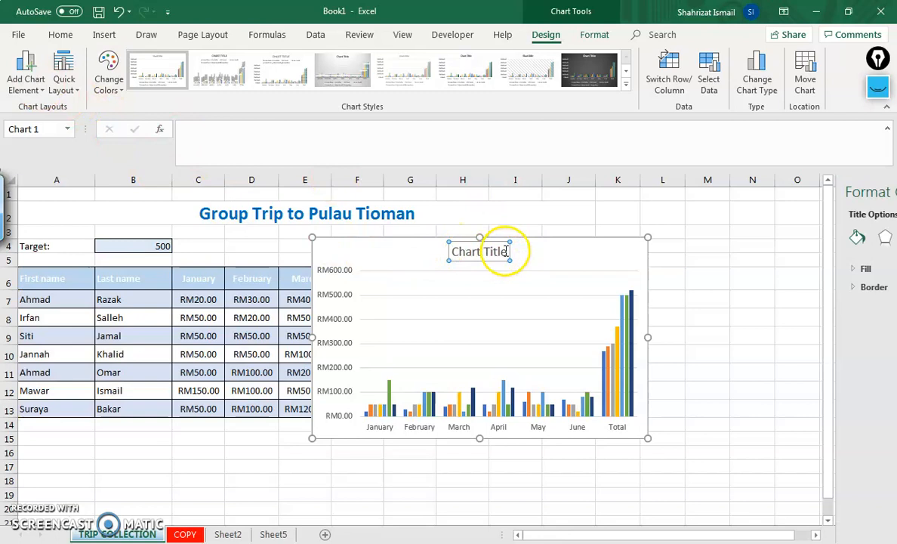
pyautogui.moveTo(506, 251); pyautogui.dragTo(455, 252)
pyautogui.click(452, 252)
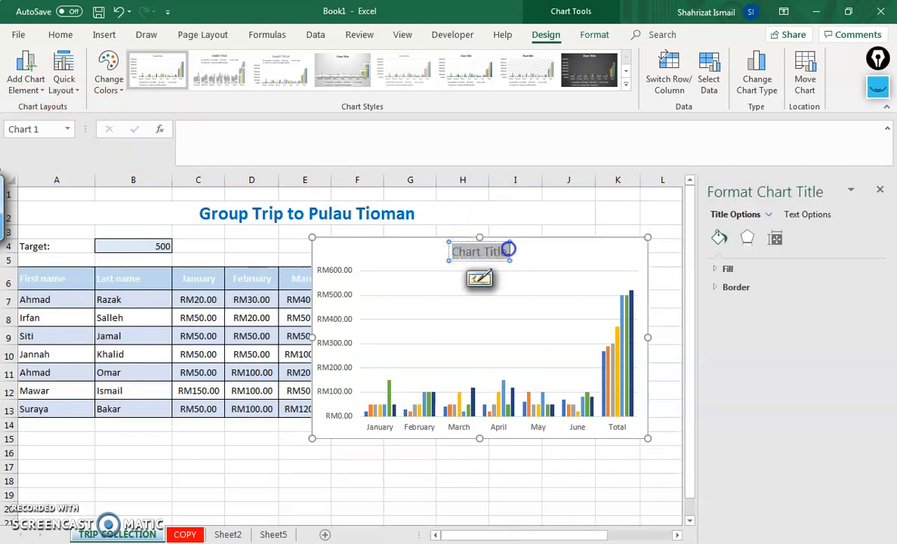
pyautogui.moveTo(508, 249); pyautogui.dragTo(515, 253)
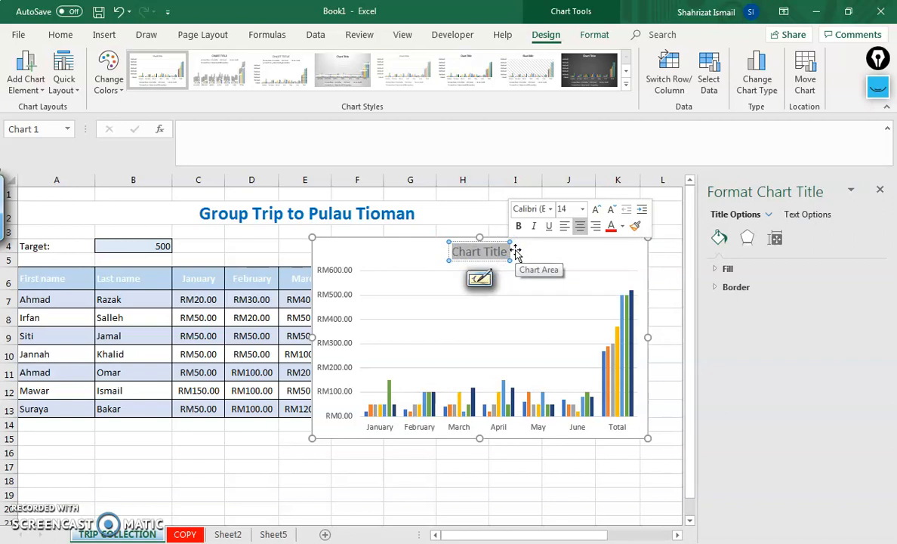
pyautogui.write('Total savings by')
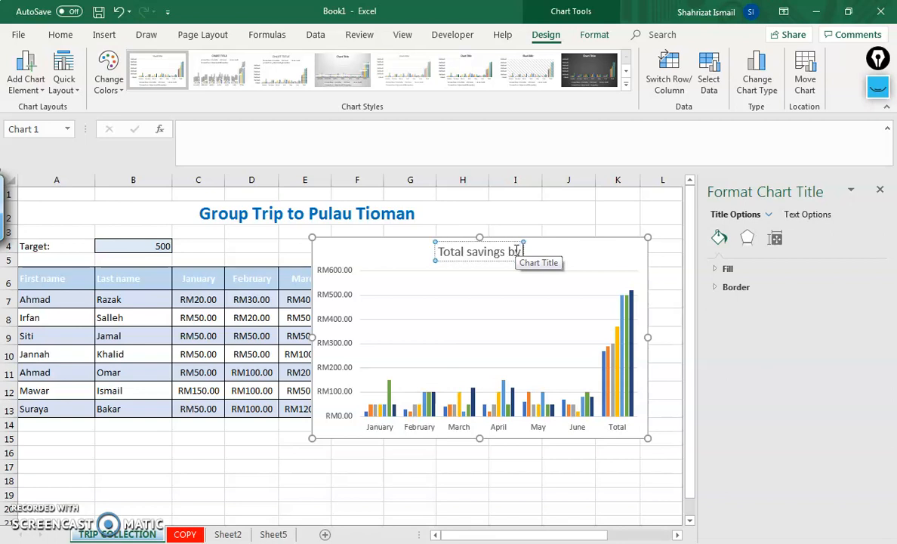
pyautogui.write('une')
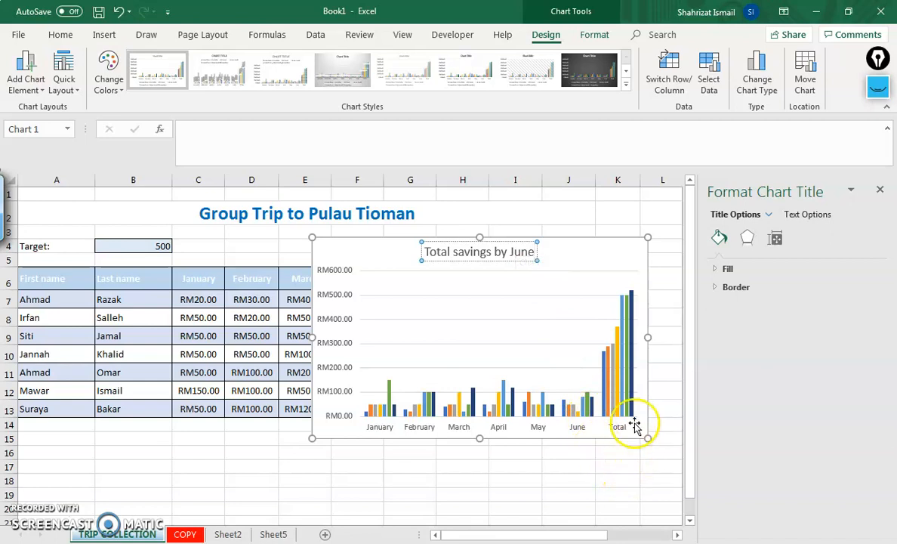
pyautogui.moveTo(583, 250); pyautogui.dragTo(498, 233)
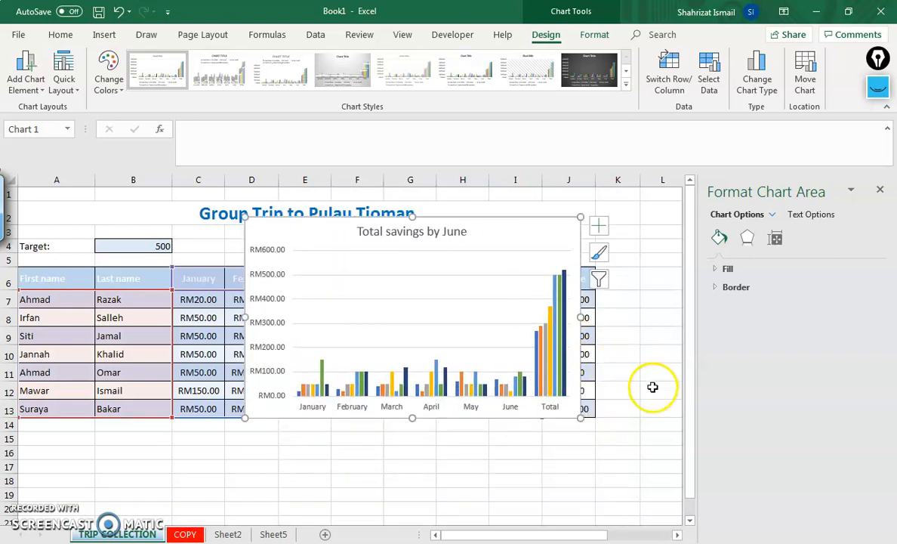
# Exclude the Total category from the chart's data source, keeping the months January to June.
pyautogui.click(552, 36)
pyautogui.click(16, 90)
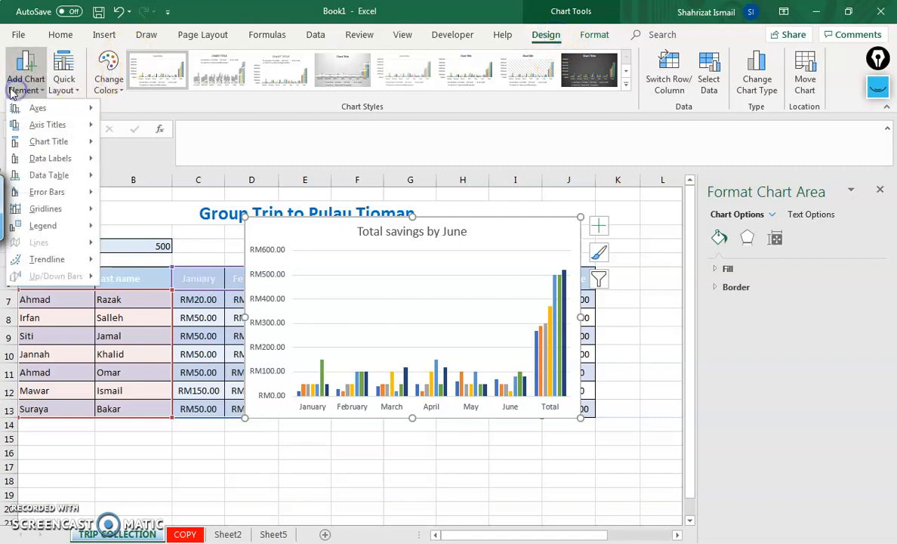
pyautogui.click(544, 35)
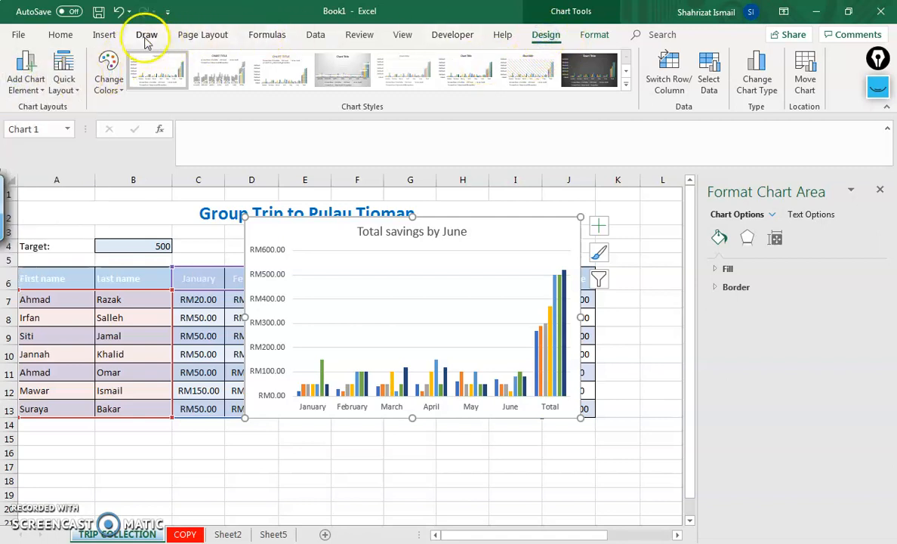
pyautogui.click(706, 84)
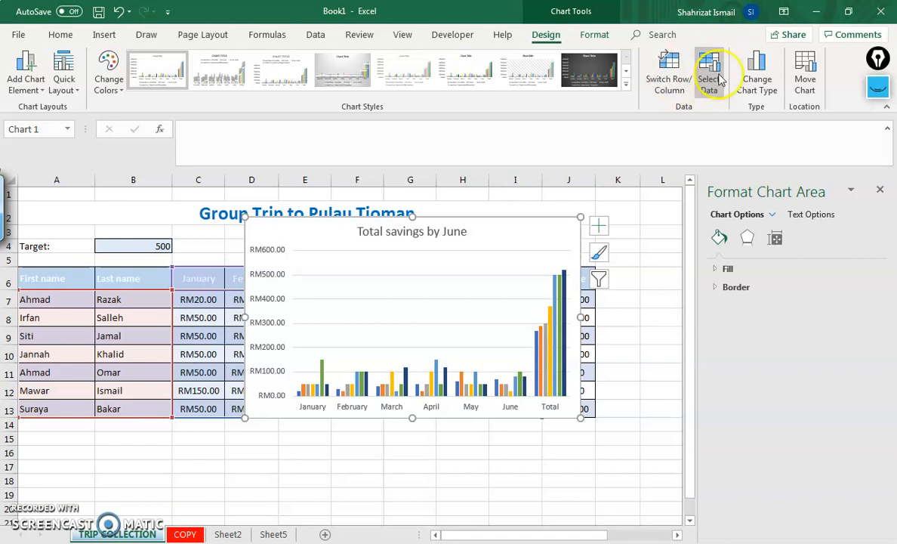
pyautogui.moveTo(650, 321); pyautogui.dragTo(546, 126)
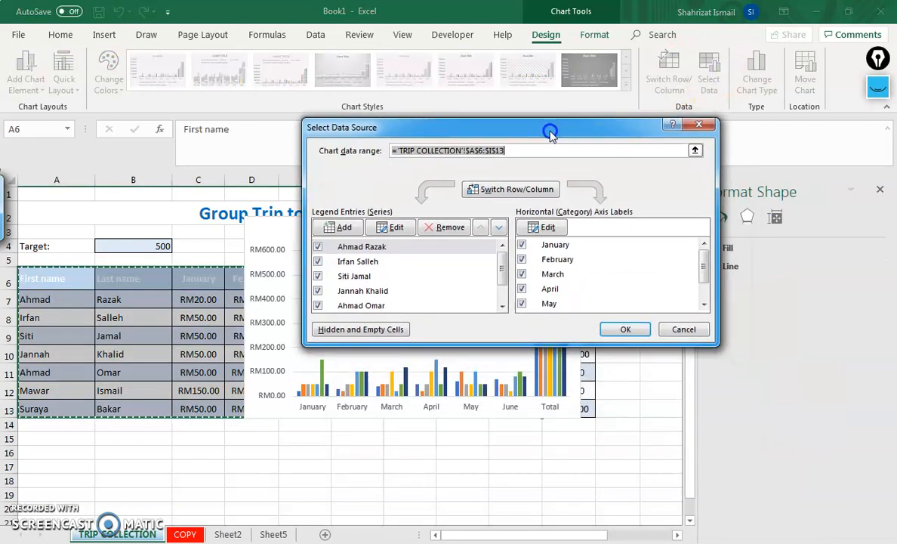
pyautogui.moveTo(501, 278); pyautogui.dragTo(496, 236)
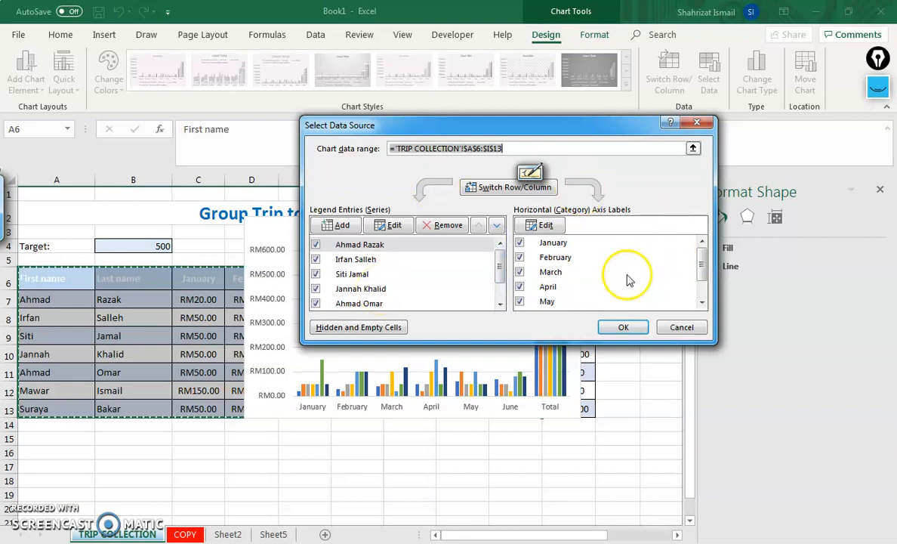
pyautogui.moveTo(701, 261); pyautogui.dragTo(700, 295)
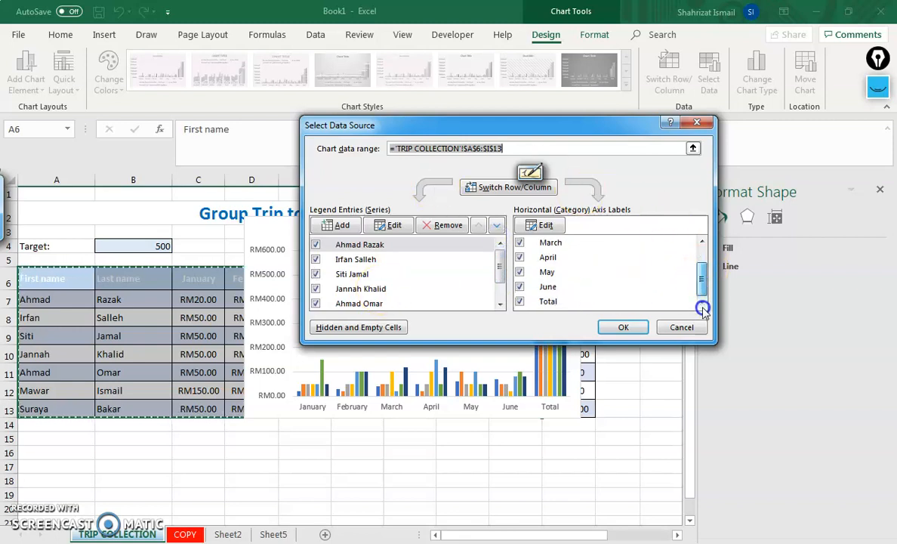
pyautogui.click(516, 302)
pyautogui.click(519, 302)
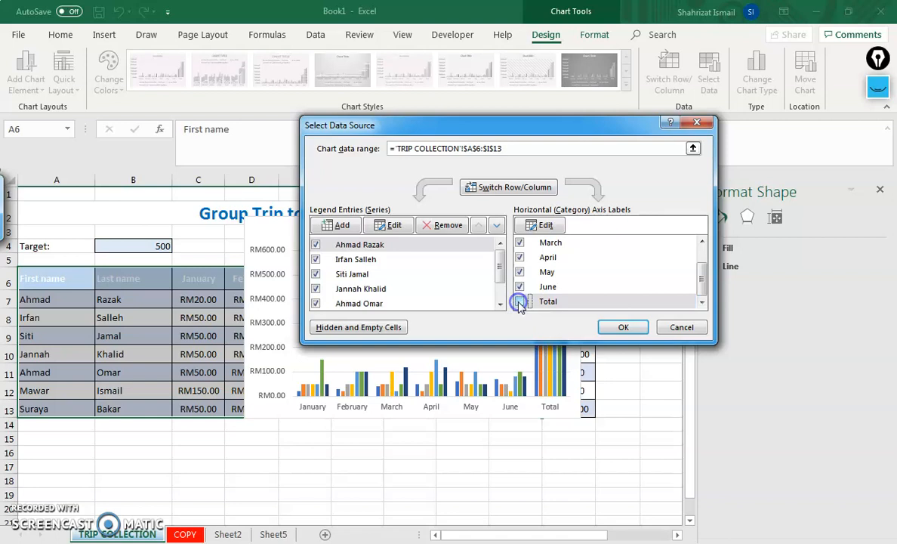
pyautogui.click(551, 304)
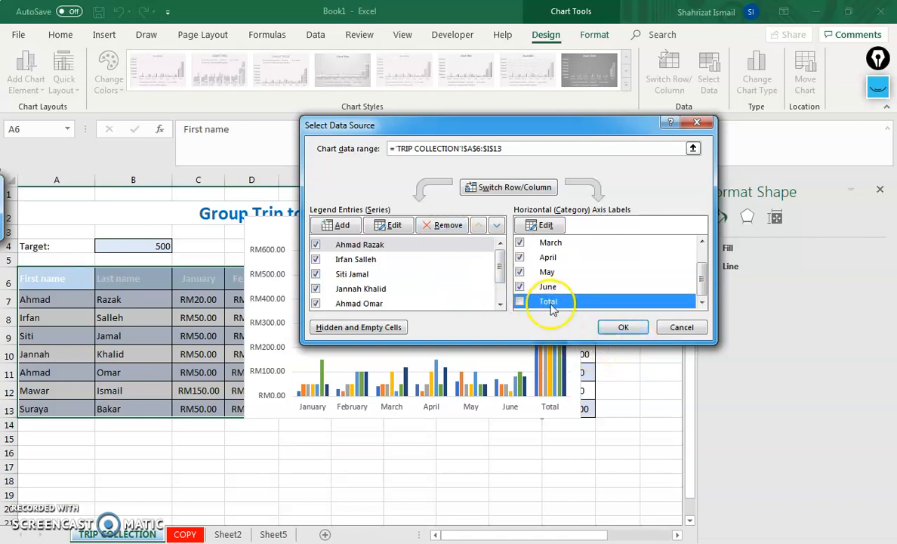
pyautogui.click(623, 327)
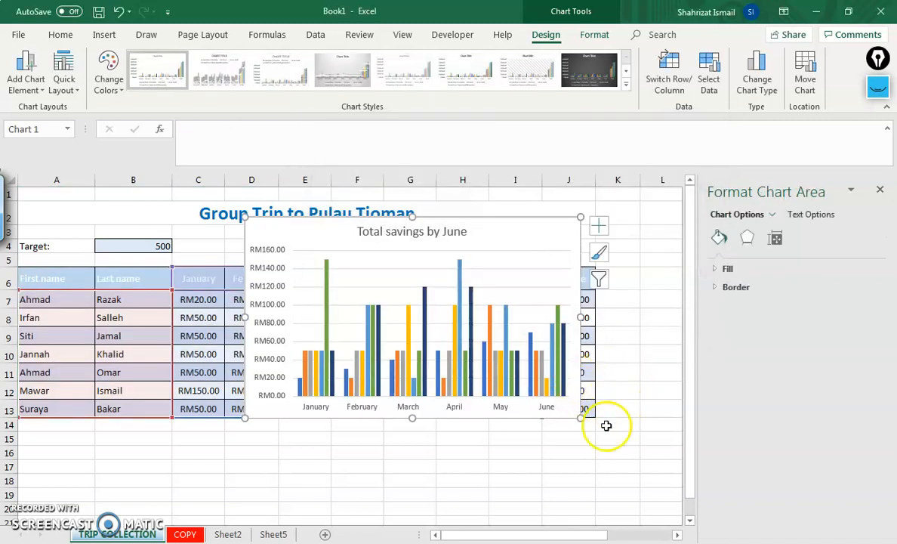
# Widen the chart to the right and switch its rows and columns so the members form the horizontal axis.
pyautogui.moveTo(585, 415); pyautogui.dragTo(646, 417)
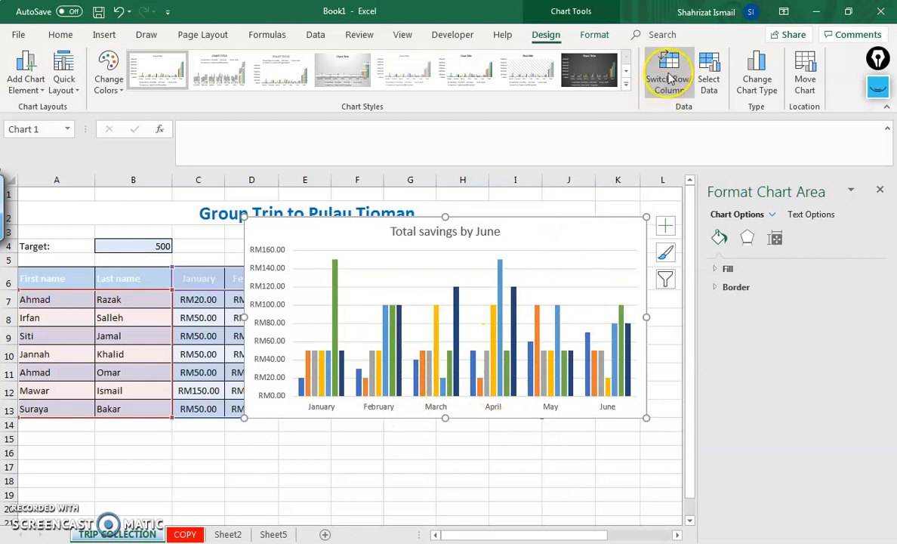
pyautogui.click(667, 73)
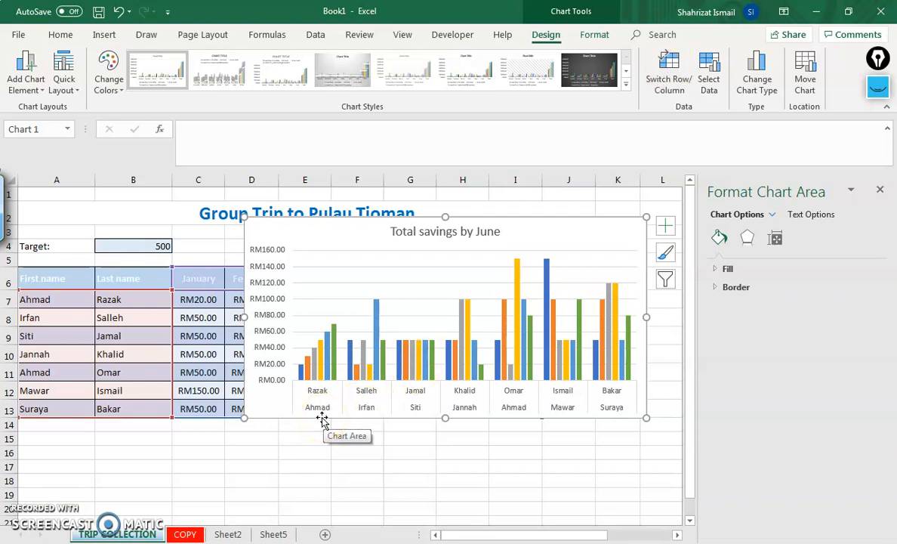
pyautogui.click(668, 78)
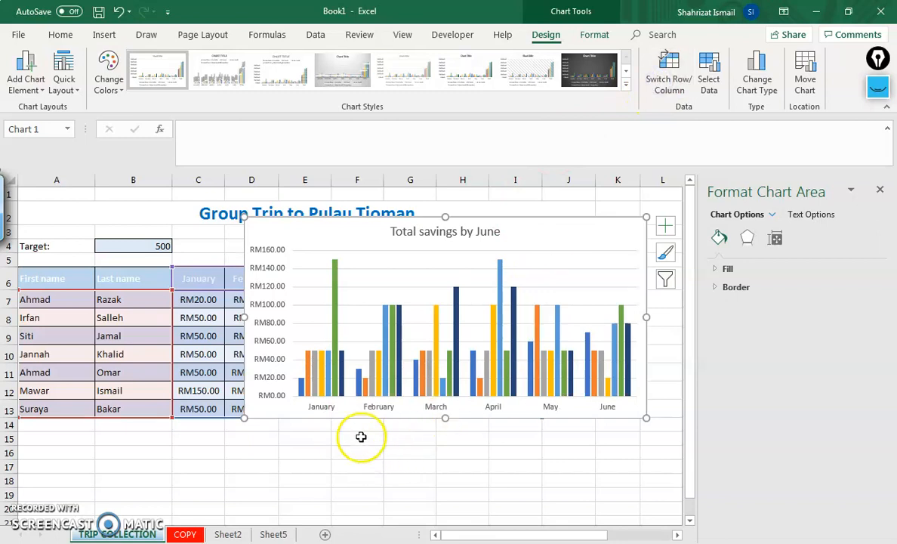
pyautogui.click(651, 82)
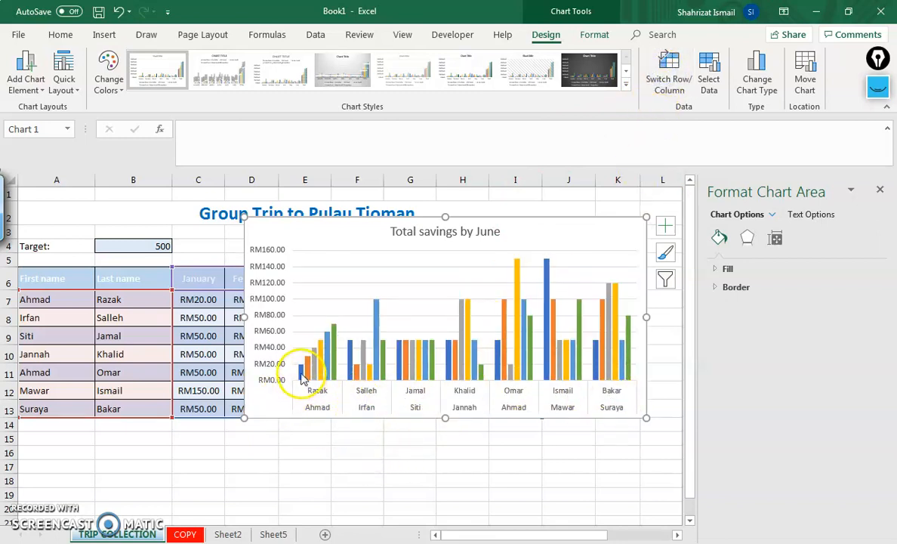
pyautogui.moveTo(301, 377)
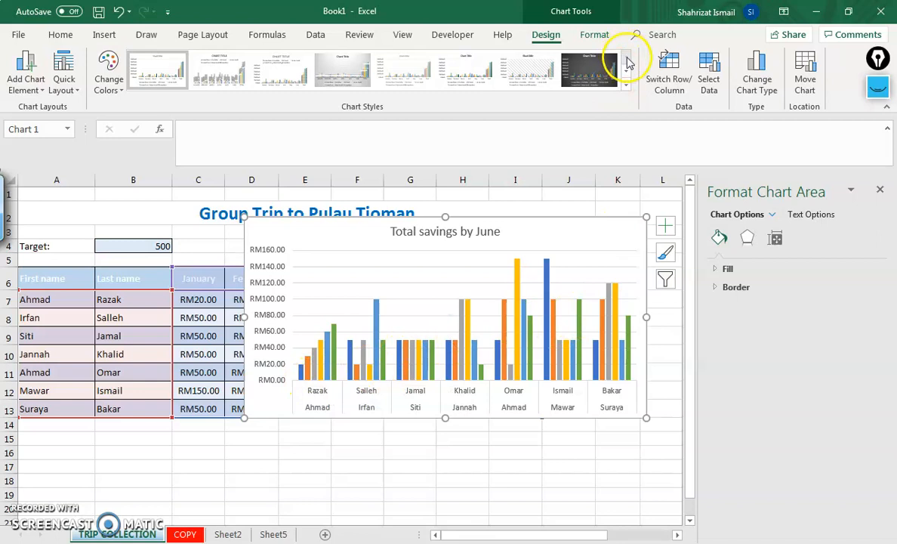
# Delete the column chart from the TRIP COLLECTION sheet and close the formatting pane.
pyautogui.click(645, 338)
pyautogui.press('Delete')
pyautogui.click(615, 273)
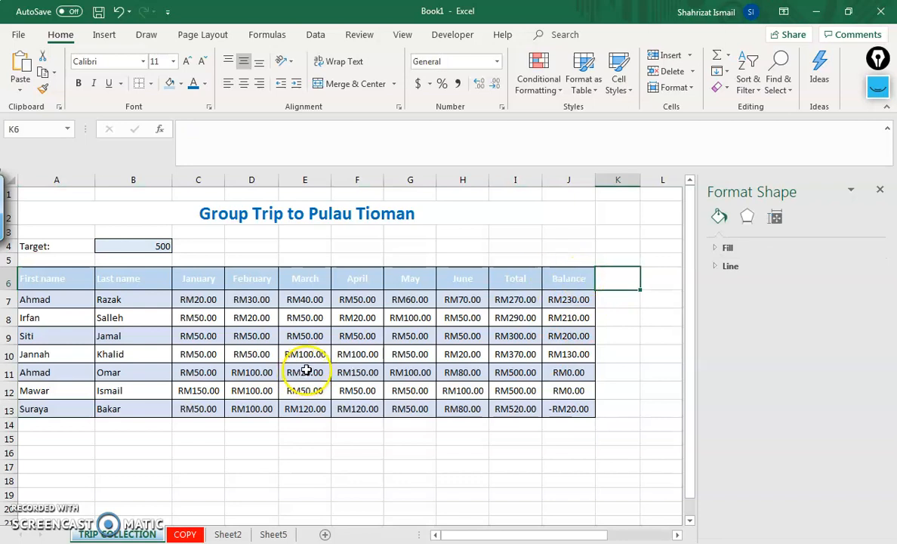
pyautogui.click(882, 190)
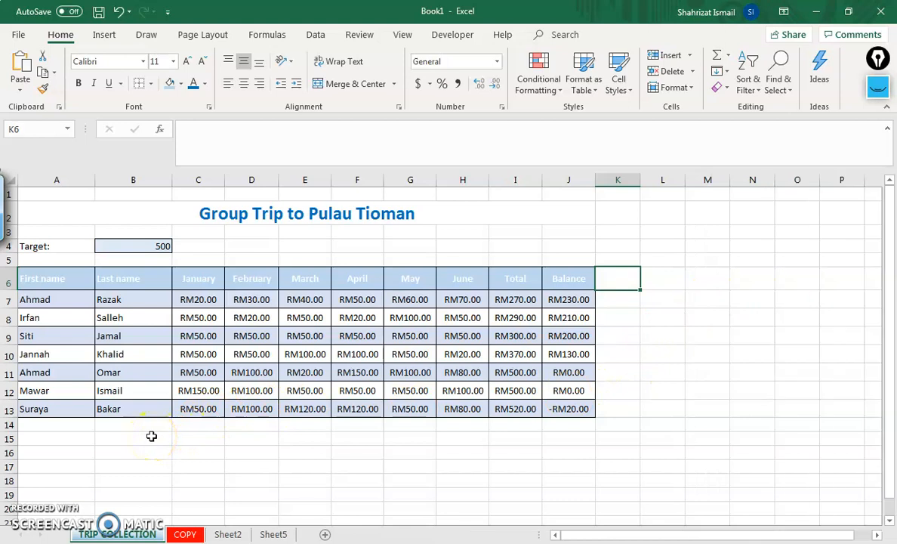
pyautogui.moveTo(68, 276); pyautogui.dragTo(57, 412)
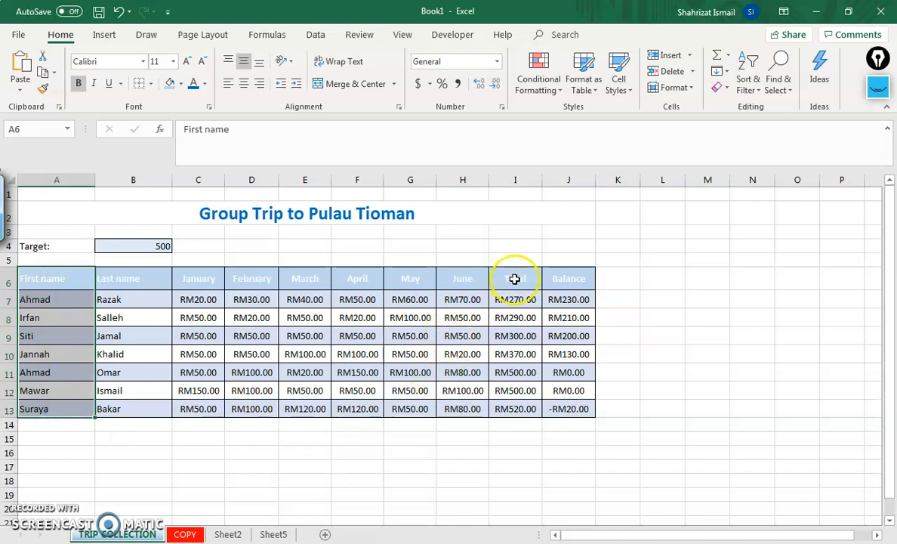
pyautogui.click(83, 318)
pyautogui.moveTo(72, 284); pyautogui.dragTo(513, 408)
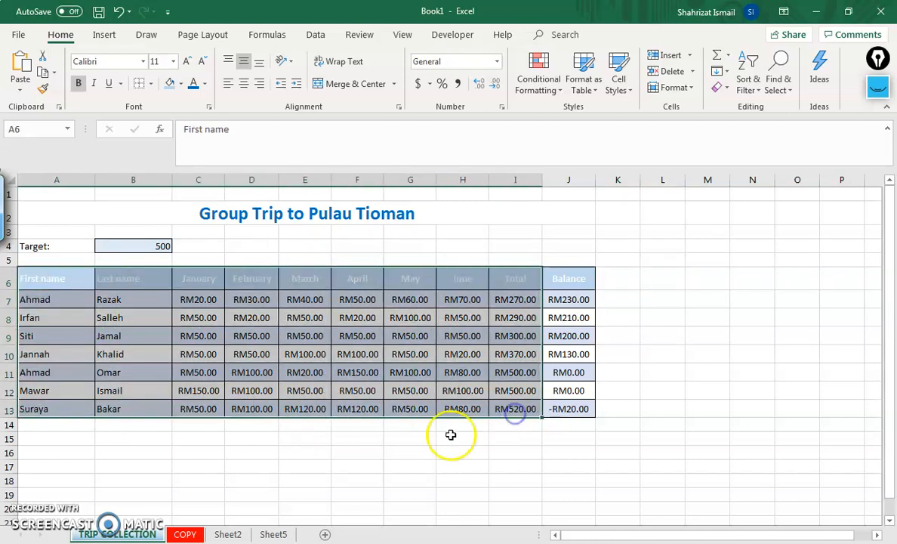
pyautogui.click(168, 439)
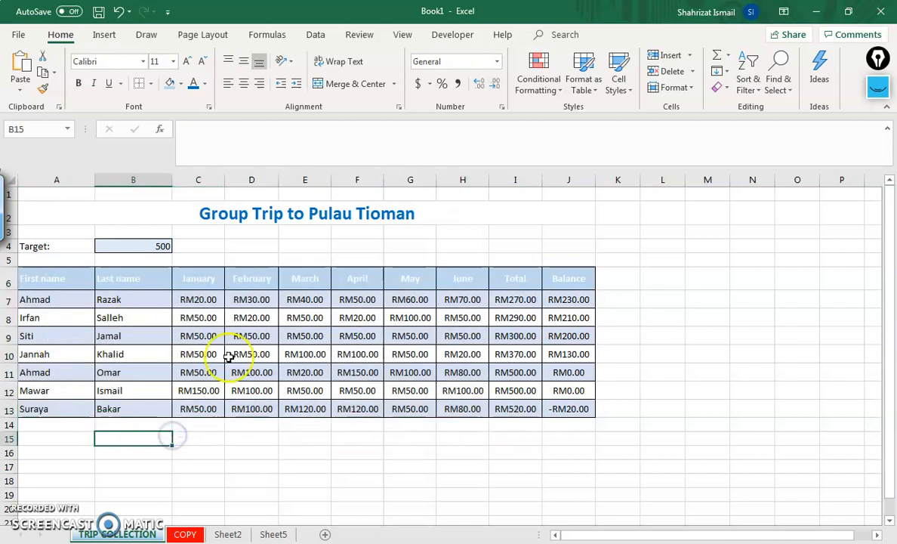
# Insert a 2-D clustered column chart from A6:A13 and I6:I13 and move it right so it starts at the Total column.
pyautogui.moveTo(59, 278); pyautogui.dragTo(54, 407)
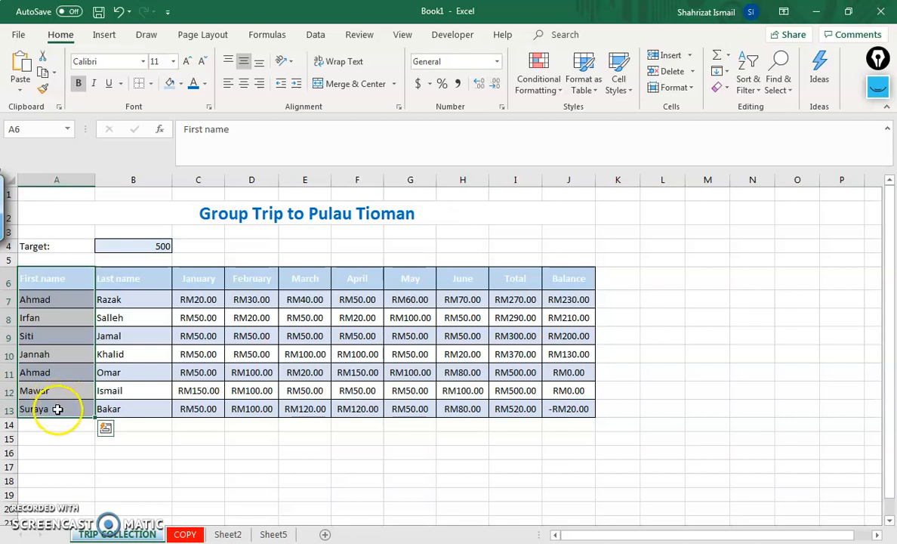
pyautogui.keyDown('ctrl'); pyautogui.click(514, 277); pyautogui.keyUp('ctrl')
pyautogui.moveTo(515, 277); pyautogui.dragTo(511, 402)
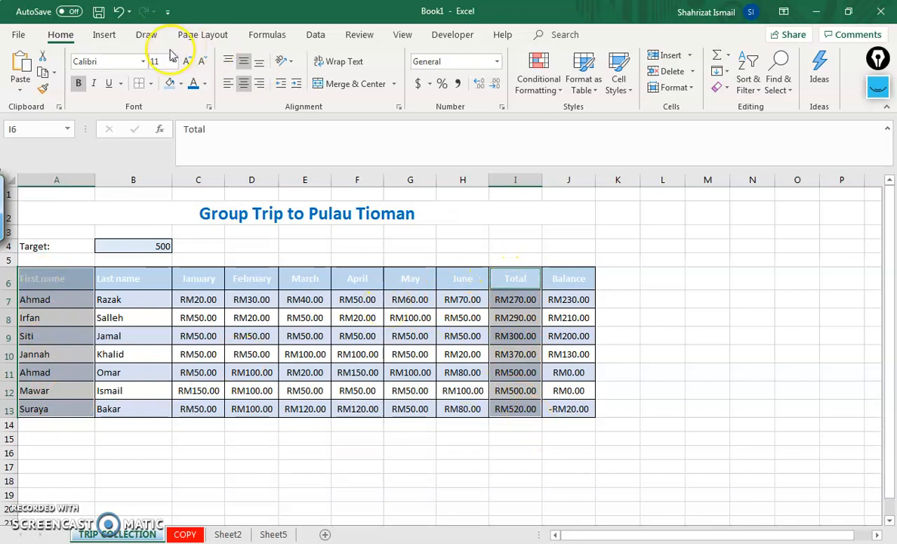
pyautogui.click(98, 36)
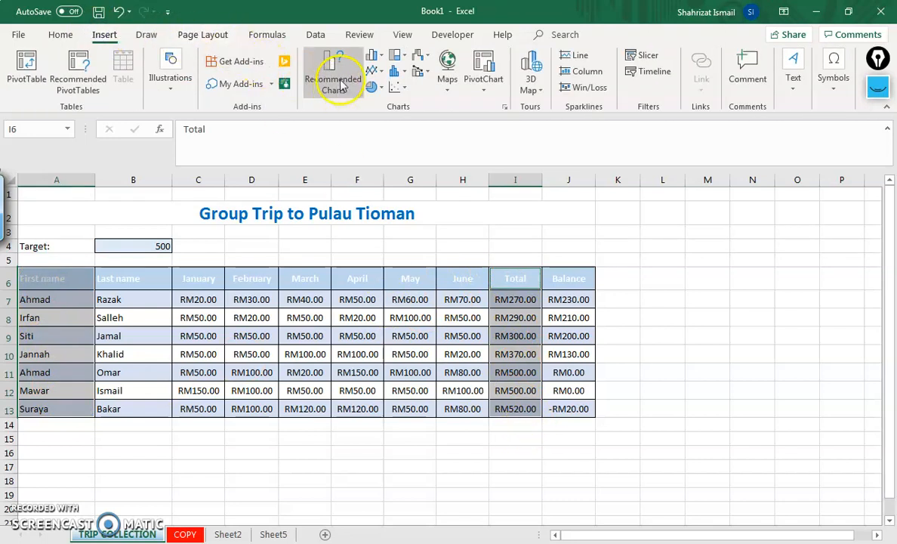
pyautogui.click(384, 61)
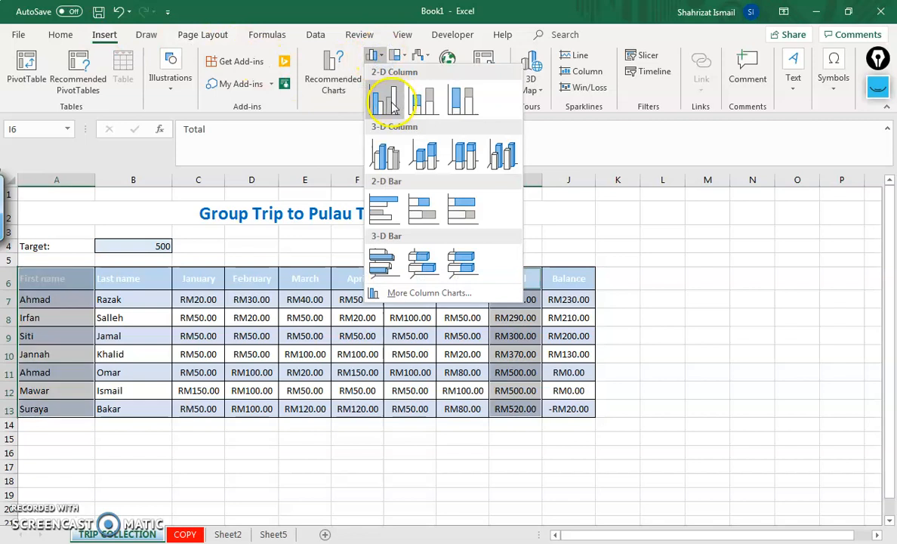
pyautogui.click(382, 101)
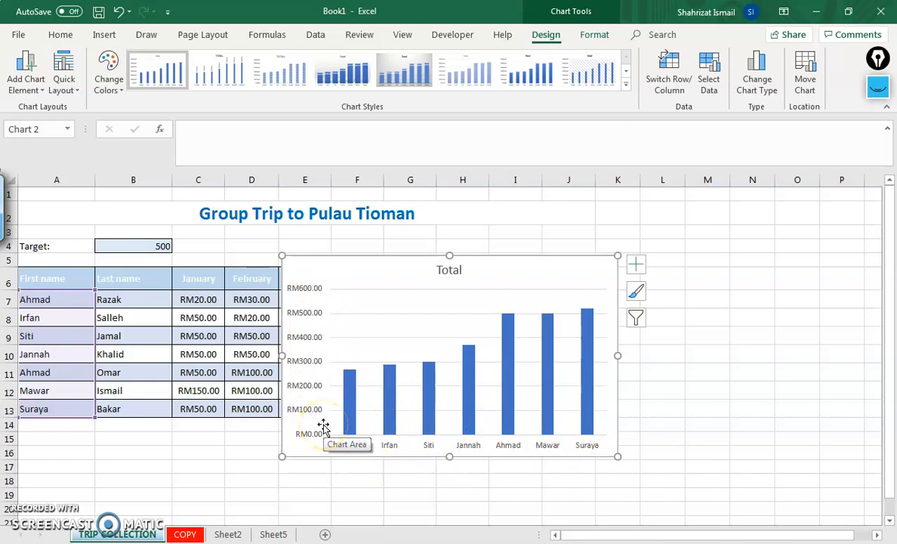
pyautogui.moveTo(480, 280); pyautogui.dragTo(683, 235)
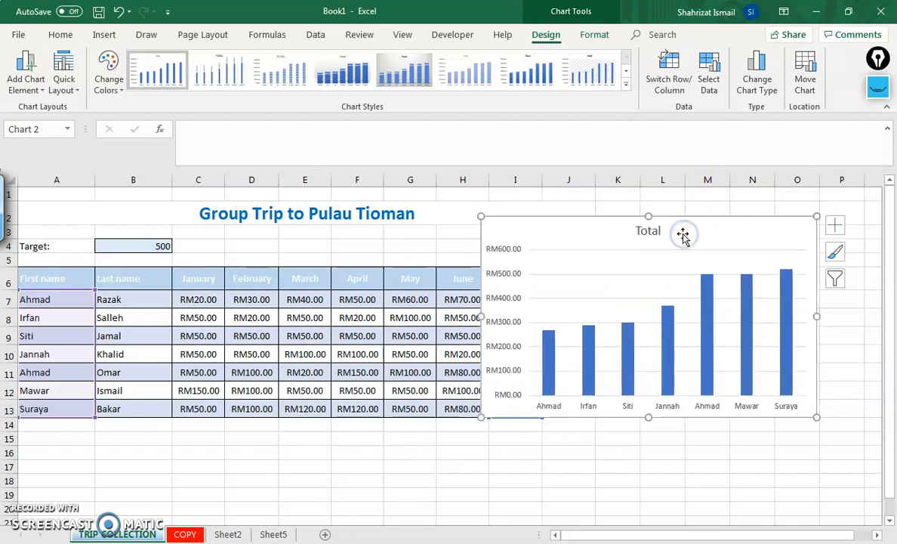
# Move the totals chart onto its own new chart sheet, keeping the suggested sheet name Chart1.
pyautogui.rightClick(531, 239)
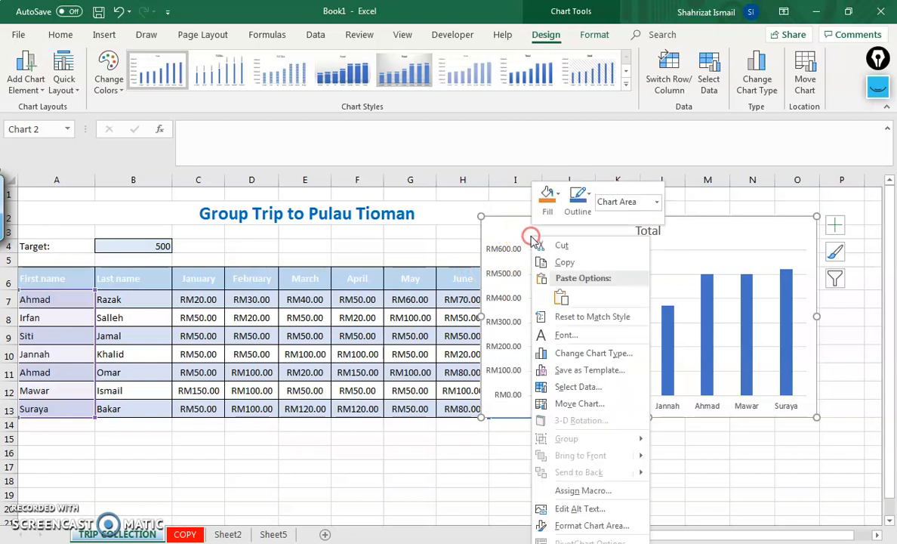
pyautogui.click(581, 404)
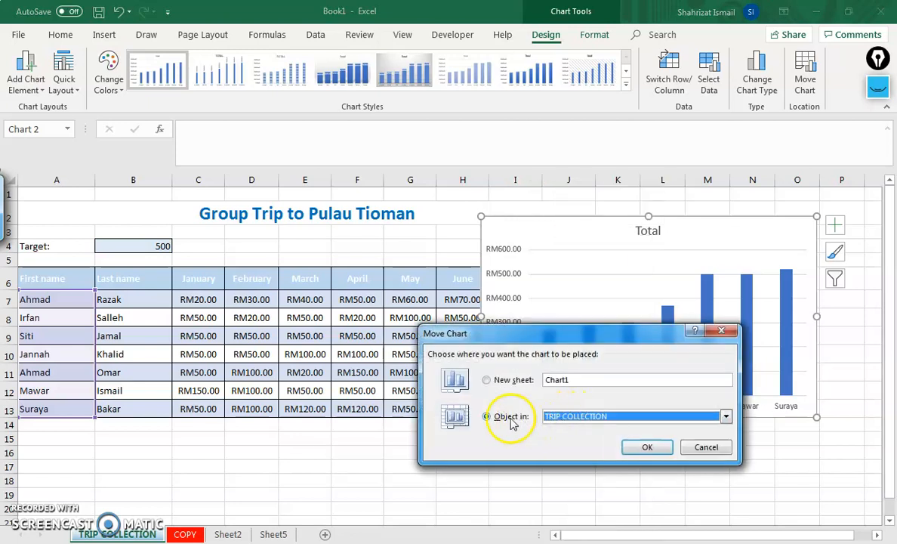
pyautogui.click(511, 383)
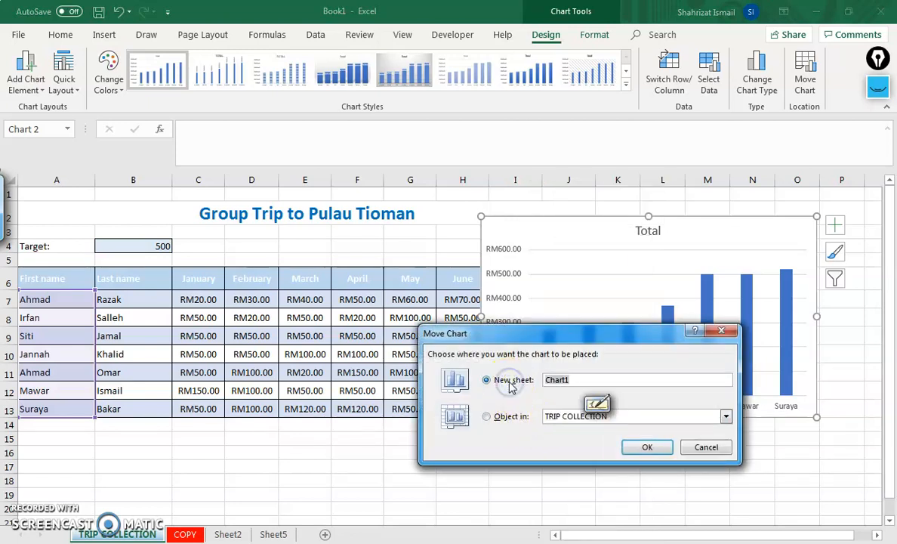
pyautogui.click(510, 419)
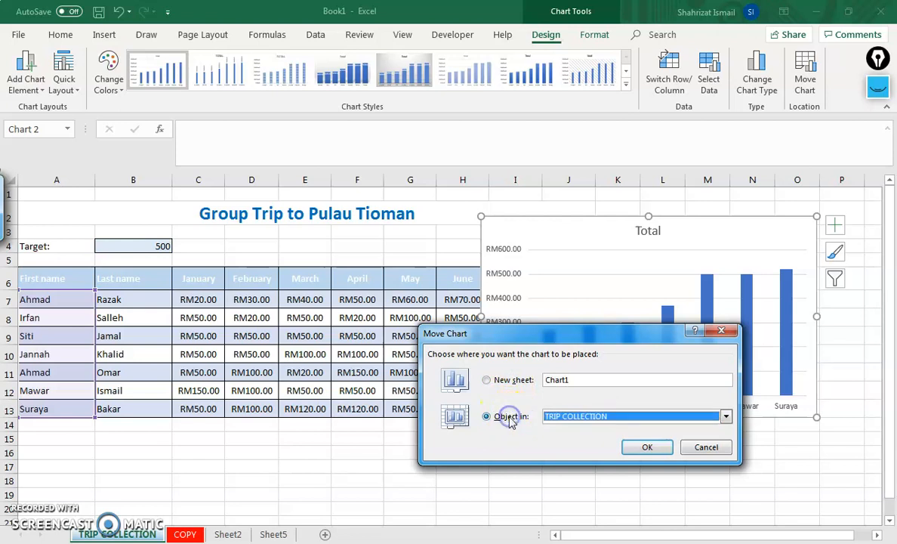
pyautogui.click(556, 420)
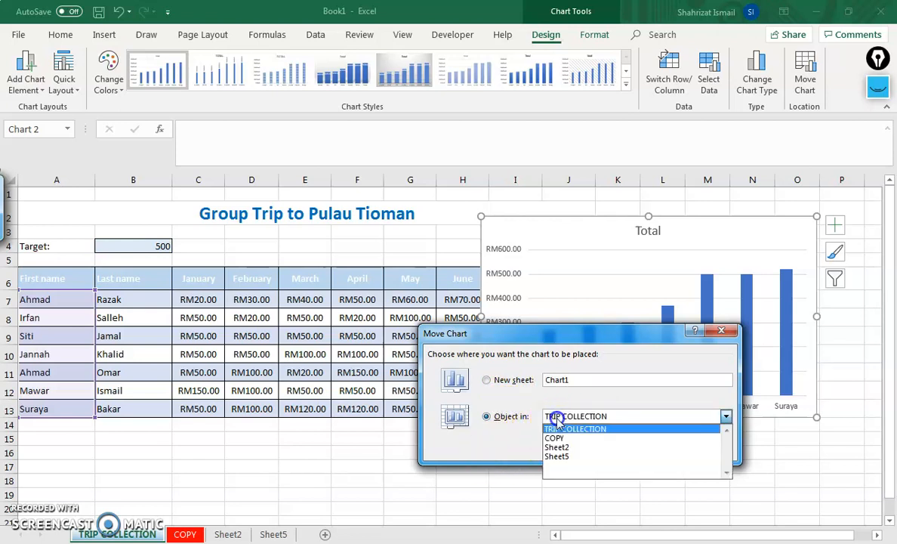
pyautogui.click(561, 457)
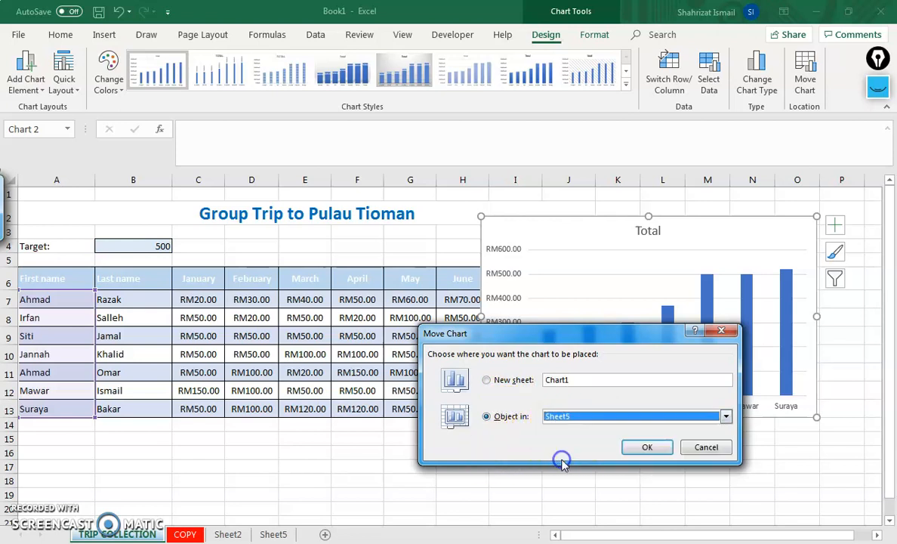
pyautogui.click(493, 382)
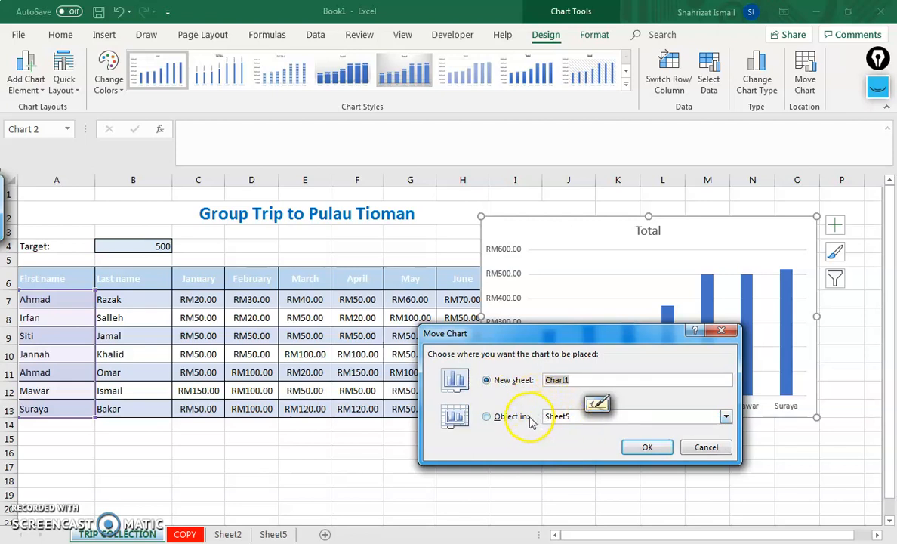
pyautogui.click(645, 446)
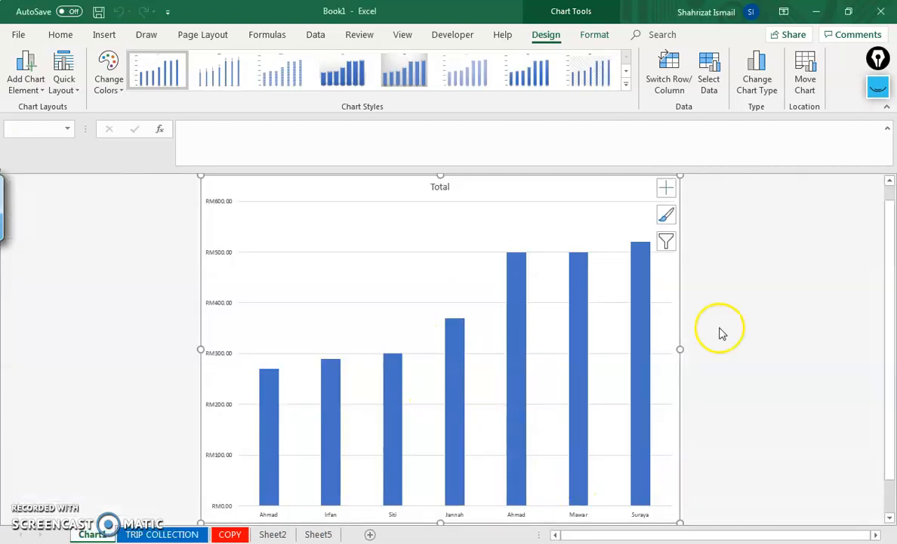
pyautogui.scroll(-1, 817, 450)
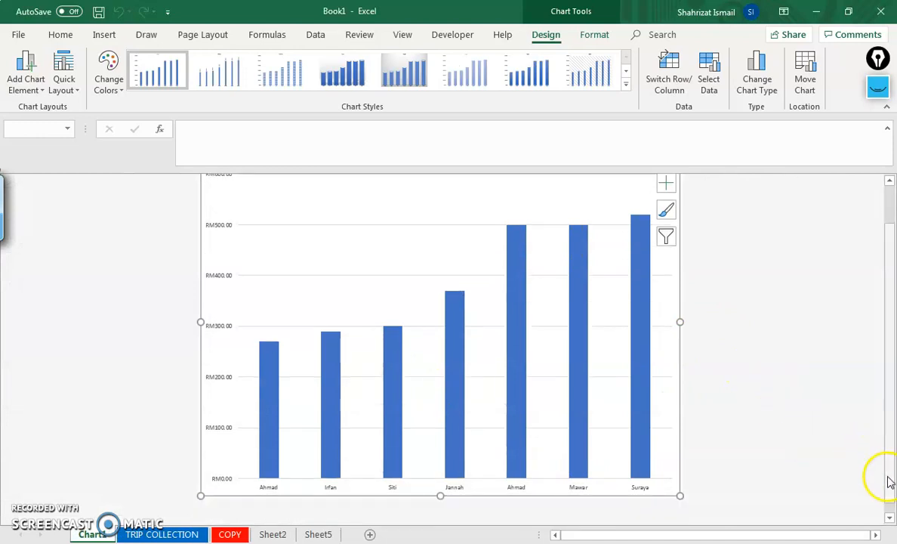
pyautogui.scroll(2, 887, 430)
pyautogui.scroll(-1, 889, 453)
pyautogui.scroll(1, 889, 468)
pyautogui.scroll(-1, 889, 480)
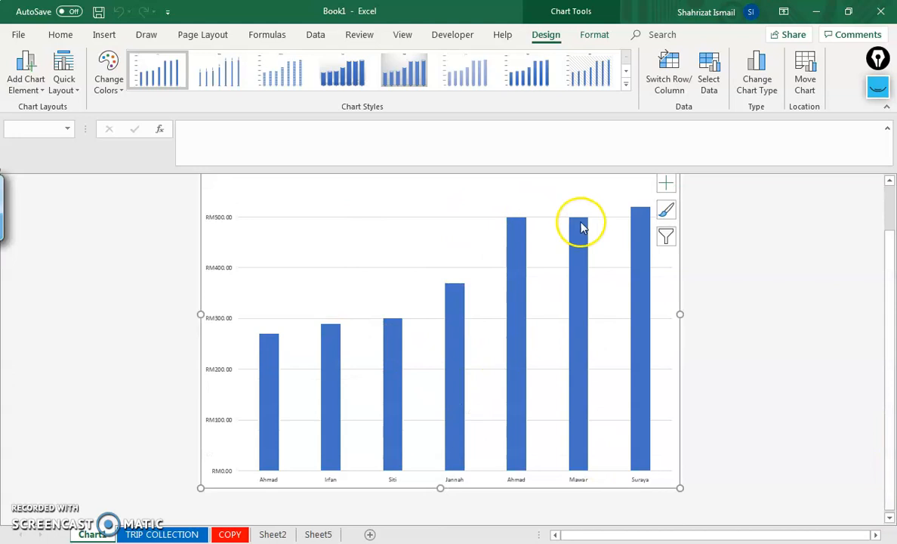
pyautogui.moveTo(887, 269); pyautogui.dragTo(888, 214)
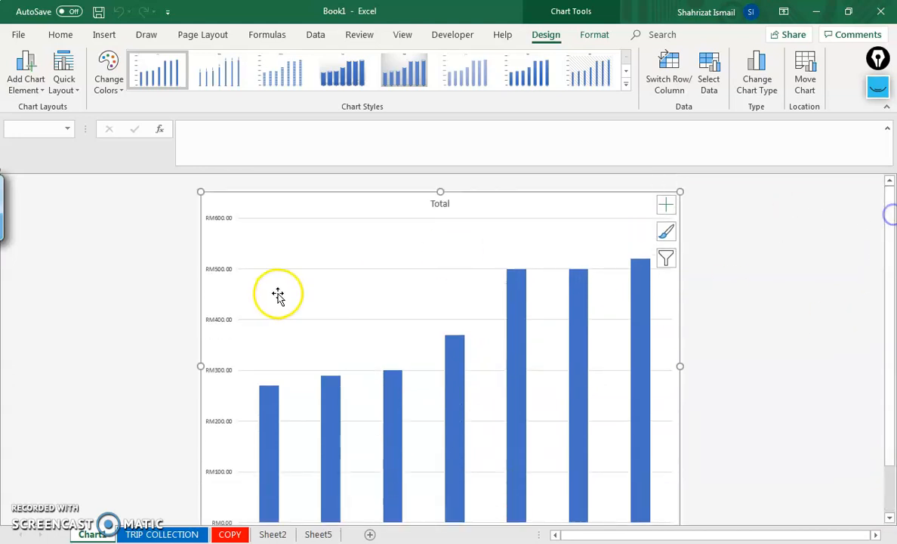